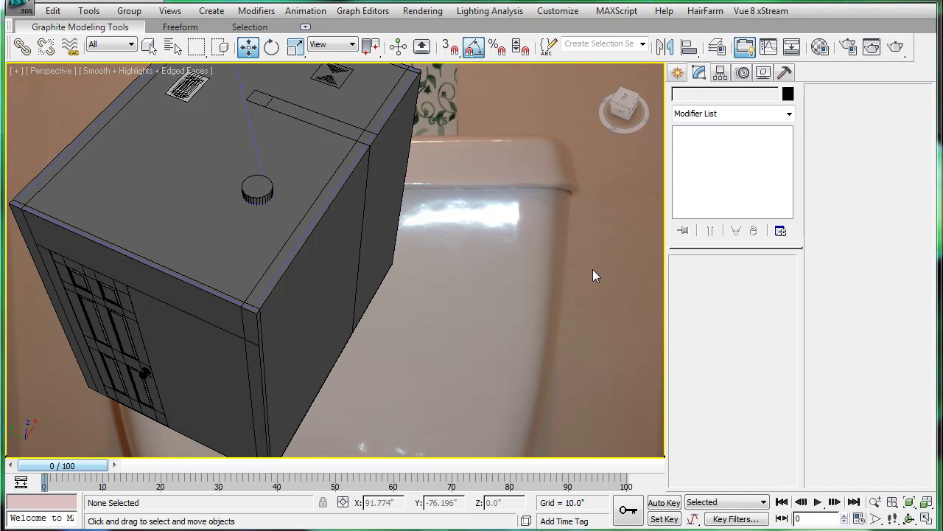
Step: Show the whole bathroom from above in wireframe, framing the toilet and the toilet paper holder
{"action": "scroll", "coordinate": [288, 207], "scroll_direction": "down", "scroll_amount": 3}
{"action": "scroll", "coordinate": [288, 185], "scroll_direction": "up", "scroll_amount": 4}
{"action": "scroll", "coordinate": [286, 193], "scroll_direction": "down", "scroll_amount": 4}
{"action": "middle_click_drag", "start_coordinate": [287, 194], "coordinate": [293, 229]}
{"action": "key", "text": "t"}
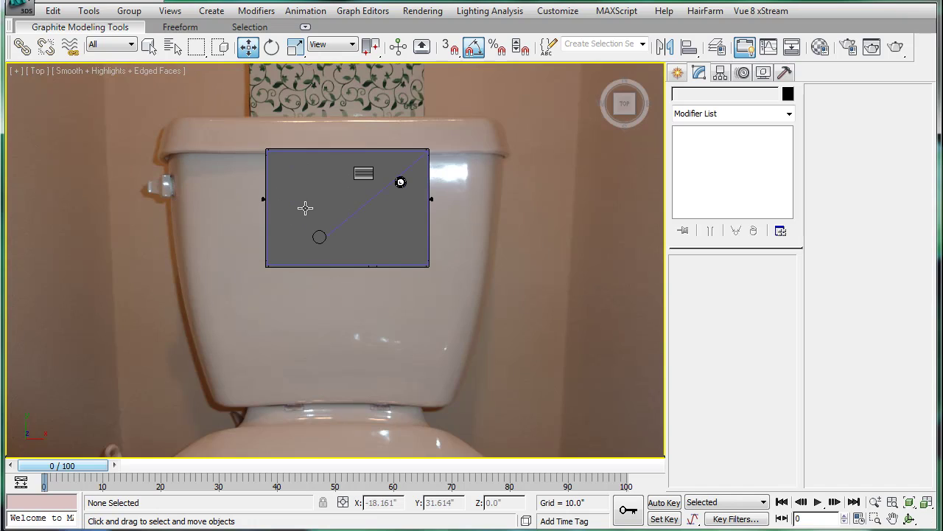
{"action": "key", "text": "F3"}
{"action": "scroll", "coordinate": [379, 242], "scroll_direction": "up", "scroll_amount": 3}
{"action": "scroll", "coordinate": [396, 201], "scroll_direction": "down", "scroll_amount": 1}
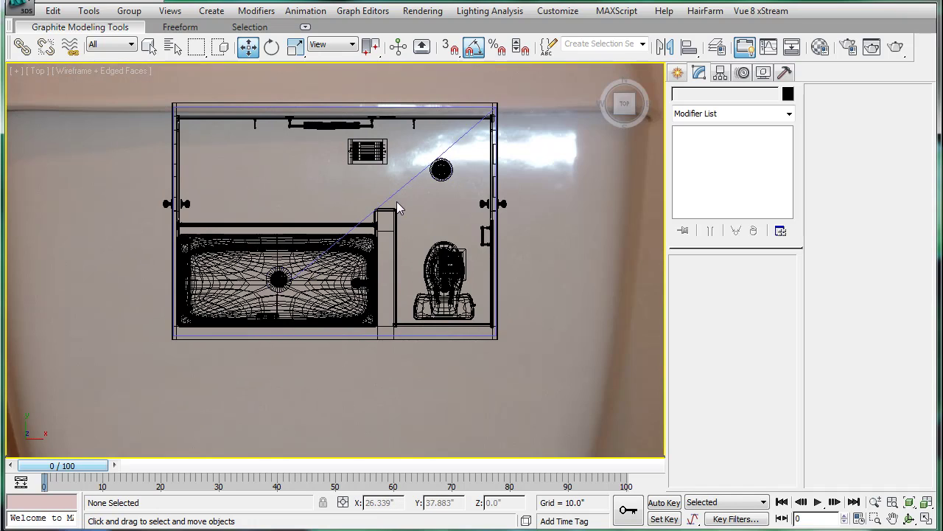
{"action": "scroll", "coordinate": [343, 218], "scroll_direction": "up", "scroll_amount": 1}
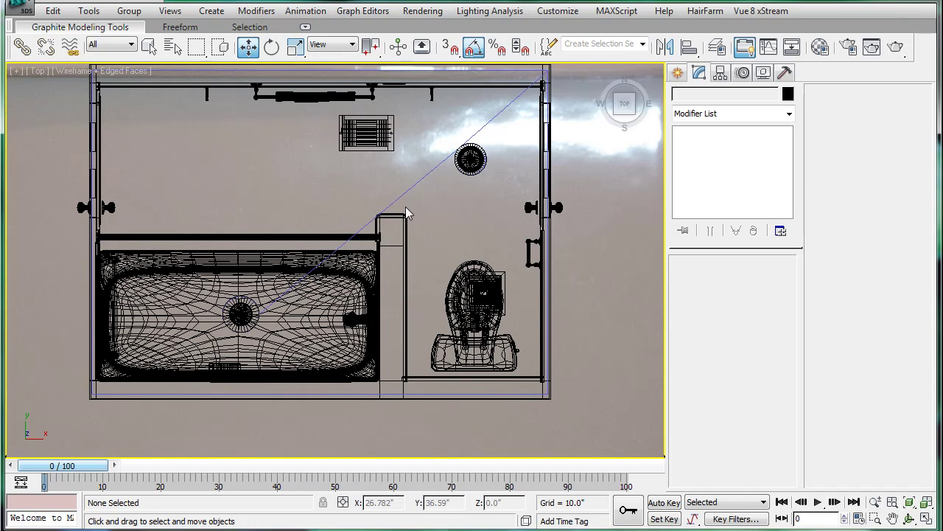
Step: Create a standard cylinder with a radius of about 1.08 inches beside the toilet paper holder
{"action": "left_click", "coordinate": [677, 73]}
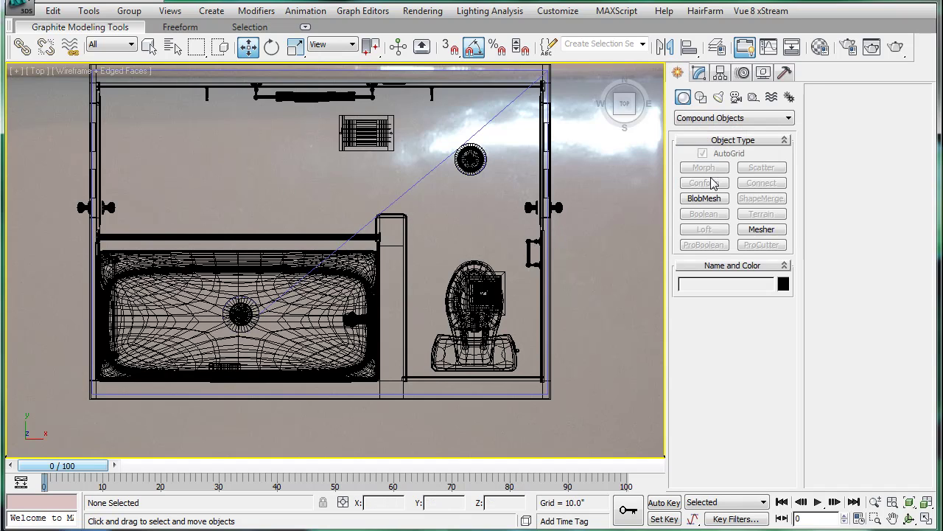
{"action": "left_click", "coordinate": [697, 120]}
{"action": "left_click", "coordinate": [711, 130]}
{"action": "left_click", "coordinate": [705, 198]}
{"action": "scroll", "coordinate": [445, 231], "scroll_direction": "up", "scroll_amount": 3}
{"action": "scroll", "coordinate": [451, 233], "scroll_direction": "up", "scroll_amount": 3}
{"action": "middle_click_drag", "start_coordinate": [457, 193], "coordinate": [384, 235]}
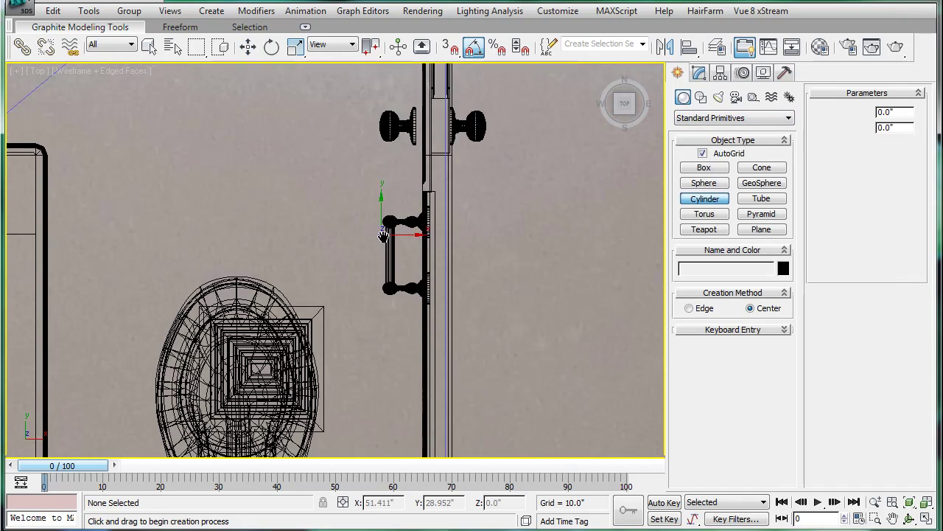
{"action": "scroll", "coordinate": [379, 240], "scroll_direction": "up", "scroll_amount": 3}
{"action": "left_click_drag", "start_coordinate": [360, 240], "coordinate": [371, 269]}
{"action": "scroll", "coordinate": [371, 268], "scroll_direction": "down", "scroll_amount": 2}
Step: Rotate the cylinder -90 degrees about X and move it over the toilet paper holder's bar
{"action": "key", "text": "e"}
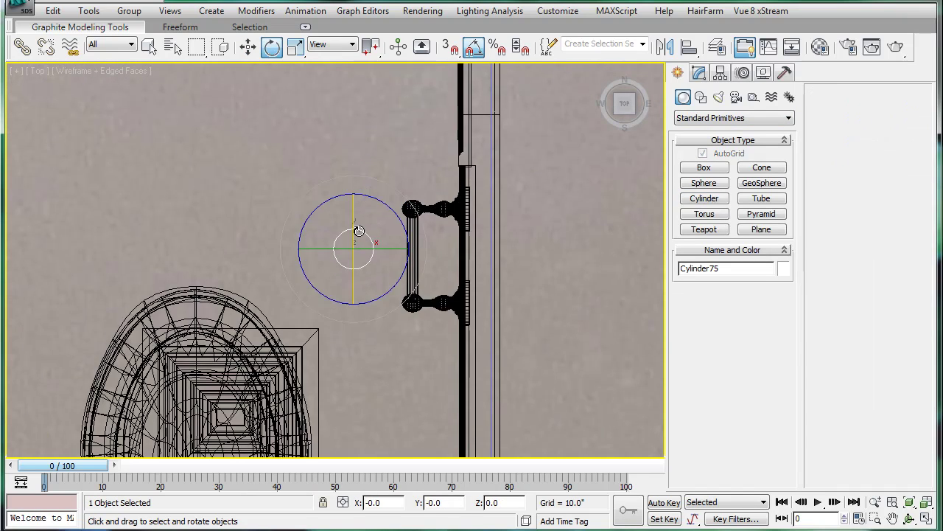
{"action": "left_click_drag", "start_coordinate": [355, 228], "coordinate": [354, 185]}
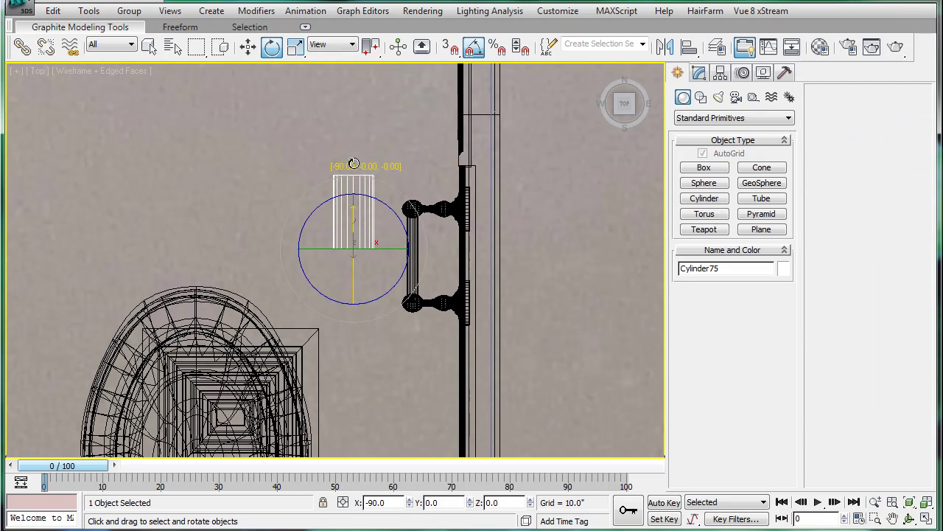
{"action": "key", "text": "w"}
{"action": "left_click_drag", "start_coordinate": [376, 230], "coordinate": [434, 275]}
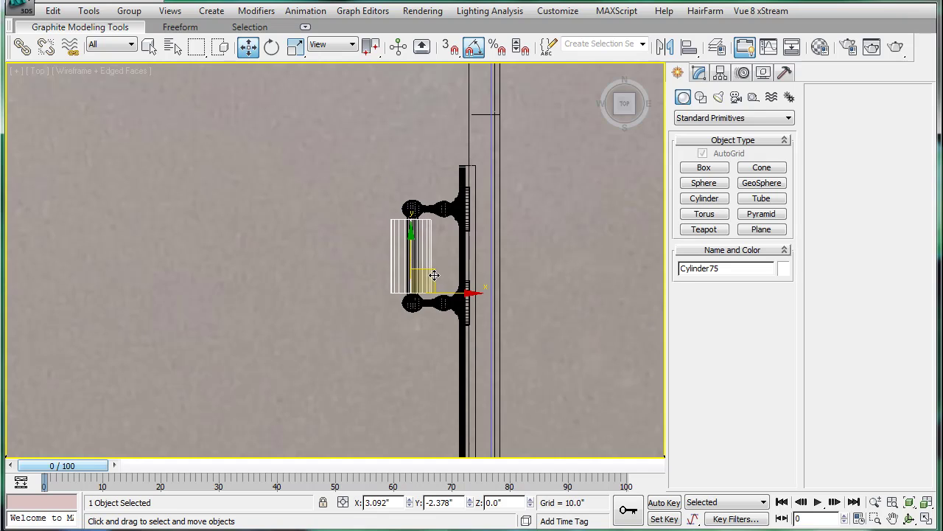
Step: Shorten the cylinder to a height of about 3.65 inches and centre it between the holder's two posts
{"action": "left_click", "coordinate": [698, 72]}
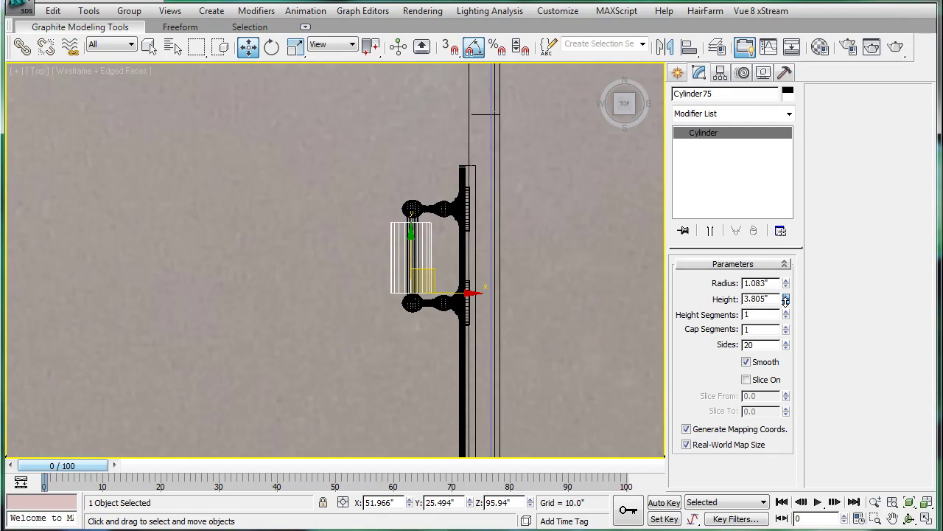
{"action": "scroll", "coordinate": [490, 273], "scroll_direction": "up", "scroll_amount": 2}
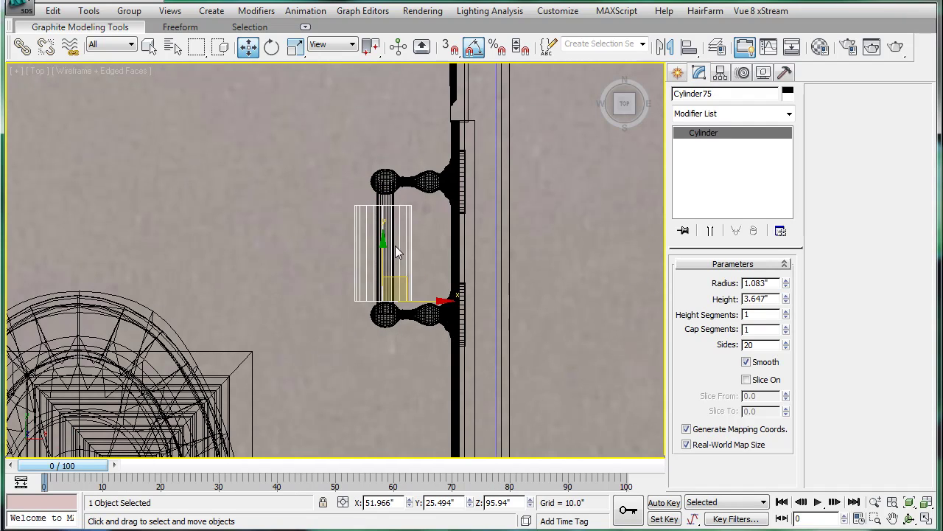
{"action": "left_click_drag", "start_coordinate": [389, 252], "coordinate": [385, 250]}
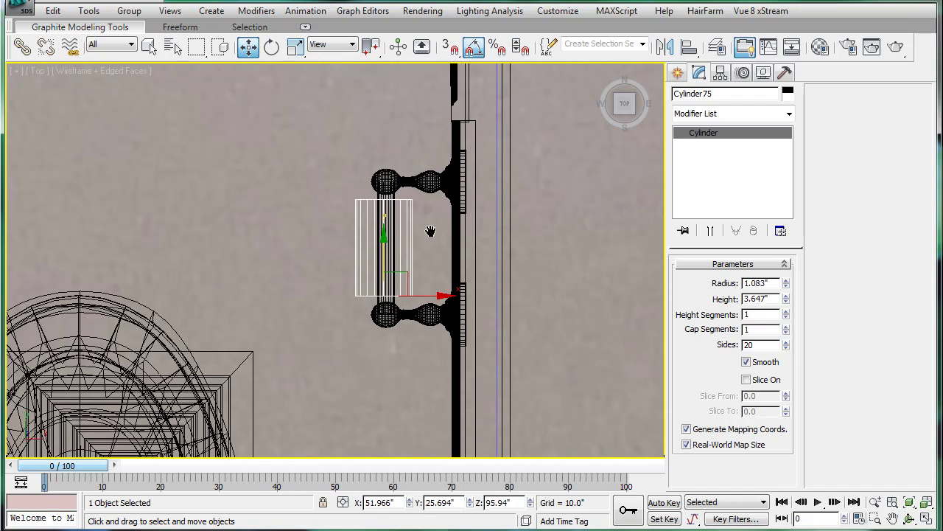
Step: Lower the cylinder from the ceiling onto the toilet paper holder's bar, at a Z of about 25.57 inches, using a shaded perspective view
{"action": "key", "text": "p"}
{"action": "key", "text": "z"}
{"action": "middle_click_drag", "start_coordinate": [425, 204], "coordinate": [558, 169], "text": "alt"}
{"action": "key", "text": "F3"}
{"action": "mouse_move", "coordinate": [366, 226]}
{"action": "middle_mouse_down", "text": "alt"}
{"action": "mouse_move", "coordinate": [440, 206]}
{"action": "mouse_move", "coordinate": [414, 238]}
{"action": "middle_mouse_up", "text": "alt"}
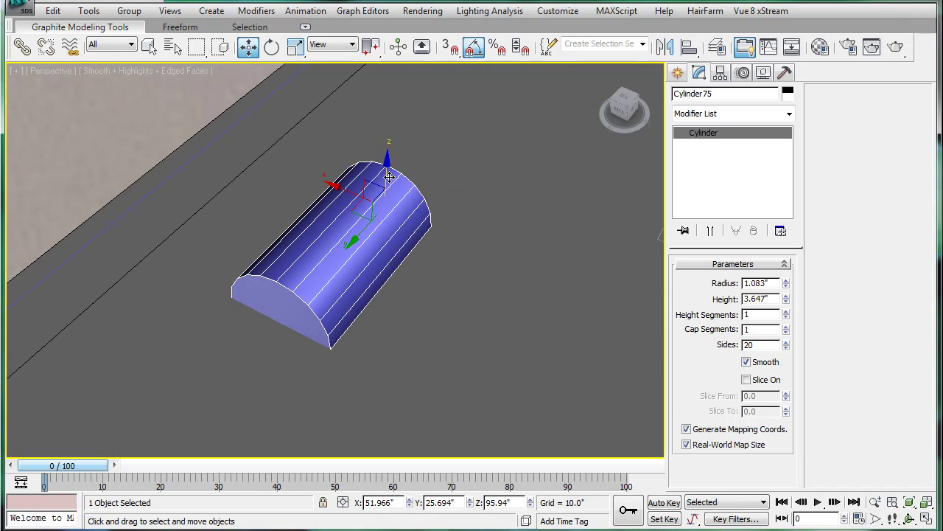
{"action": "left_click_drag", "start_coordinate": [389, 177], "coordinate": [408, 426]}
{"action": "key", "text": "z"}
{"action": "scroll", "coordinate": [403, 185], "scroll_direction": "down", "scroll_amount": 2}
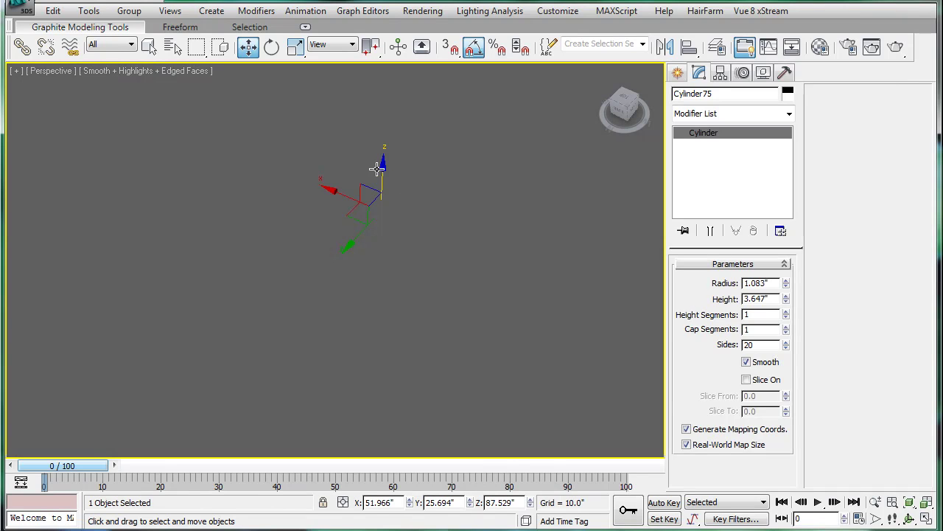
{"action": "left_click_drag", "start_coordinate": [378, 168], "coordinate": [364, 459]}
{"action": "key", "text": "z"}
{"action": "scroll", "coordinate": [377, 288], "scroll_direction": "down", "scroll_amount": 3}
{"action": "middle_click_drag", "start_coordinate": [391, 254], "coordinate": [362, 267]}
{"action": "left_click_drag", "start_coordinate": [354, 195], "coordinate": [361, 395]}
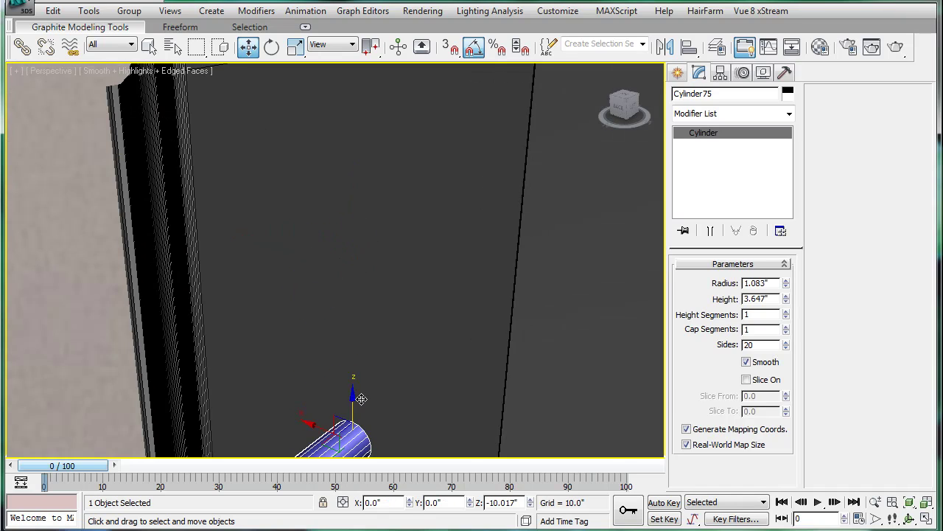
{"action": "middle_click_drag", "start_coordinate": [359, 396], "coordinate": [338, 197]}
{"action": "left_click_drag", "start_coordinate": [339, 254], "coordinate": [341, 430]}
{"action": "key", "text": "z"}
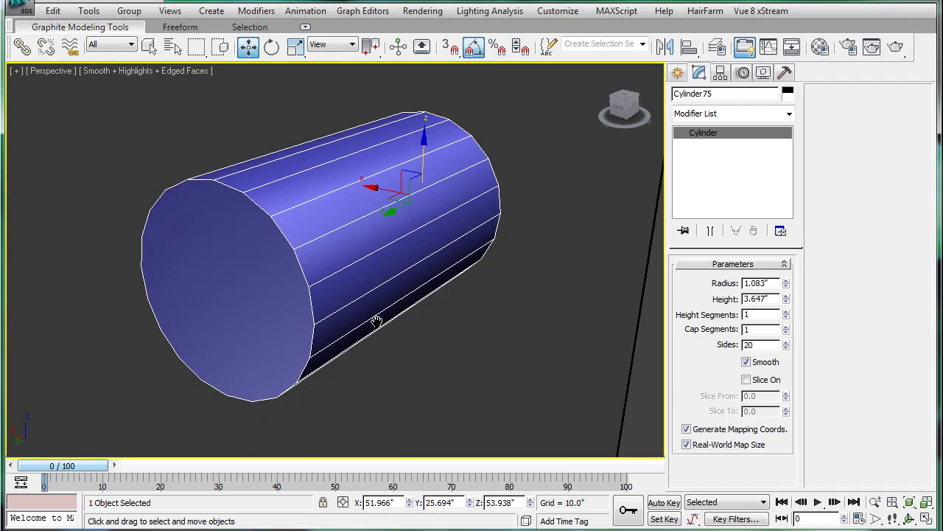
{"action": "scroll", "coordinate": [376, 287], "scroll_direction": "down", "scroll_amount": 3}
{"action": "left_click_drag", "start_coordinate": [380, 170], "coordinate": [373, 412]}
{"action": "middle_click_drag", "start_coordinate": [373, 384], "coordinate": [381, 172]}
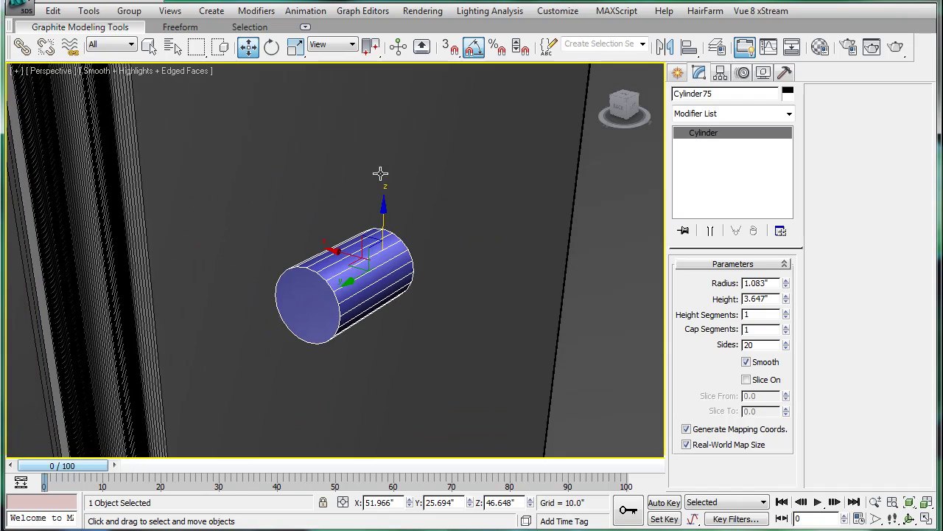
{"action": "left_click_drag", "start_coordinate": [383, 216], "coordinate": [377, 424]}
{"action": "middle_click_drag", "start_coordinate": [358, 287], "coordinate": [384, 290]}
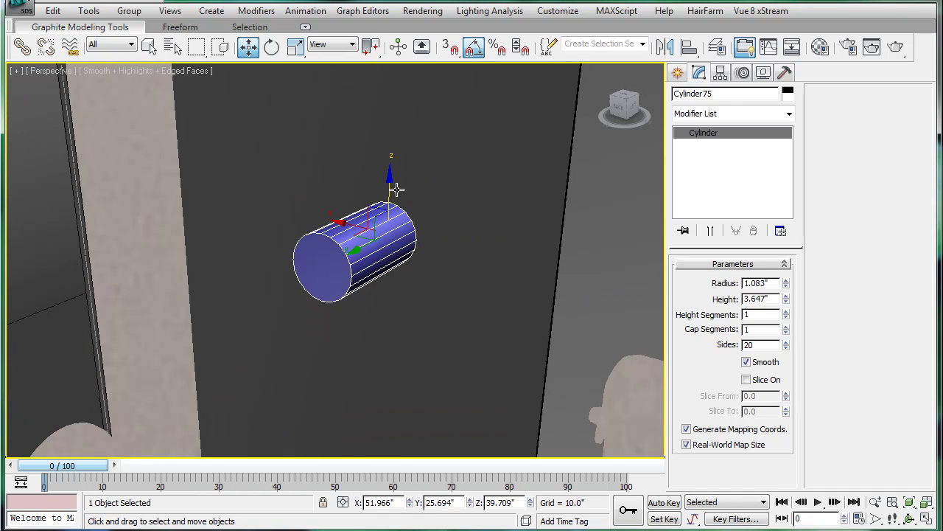
{"action": "left_click_drag", "start_coordinate": [390, 187], "coordinate": [386, 334]}
{"action": "middle_click_drag", "start_coordinate": [385, 334], "coordinate": [384, 140]}
{"action": "mouse_move", "coordinate": [384, 139]}
{"action": "left_mouse_down"}
{"action": "mouse_move", "coordinate": [378, 369]}
{"action": "mouse_move", "coordinate": [376, 317]}
{"action": "mouse_move", "coordinate": [379, 326]}
{"action": "left_mouse_up"}
{"action": "middle_click_drag", "start_coordinate": [379, 321], "coordinate": [382, 238]}
{"action": "scroll", "coordinate": [381, 238], "scroll_direction": "up", "scroll_amount": 3}
{"action": "middle_click_drag", "start_coordinate": [358, 332], "coordinate": [353, 225]}
{"action": "scroll", "coordinate": [353, 224], "scroll_direction": "up", "scroll_amount": 1}
{"action": "scroll", "coordinate": [404, 337], "scroll_direction": "up", "scroll_amount": 3}
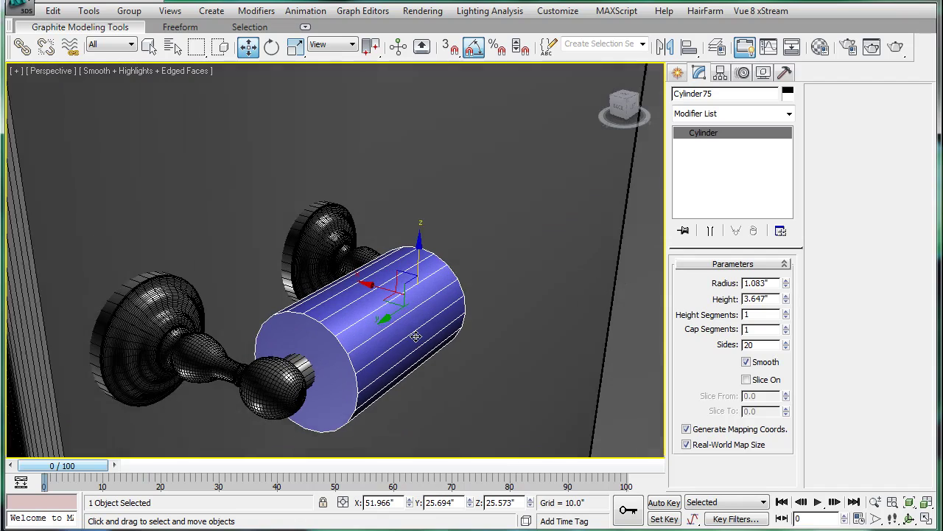
Step: Draw a helix spline on the cylinder's end cap, with a first radius of about 1.17 inches and a height of about -2.9 inches
{"action": "left_click", "coordinate": [677, 74]}
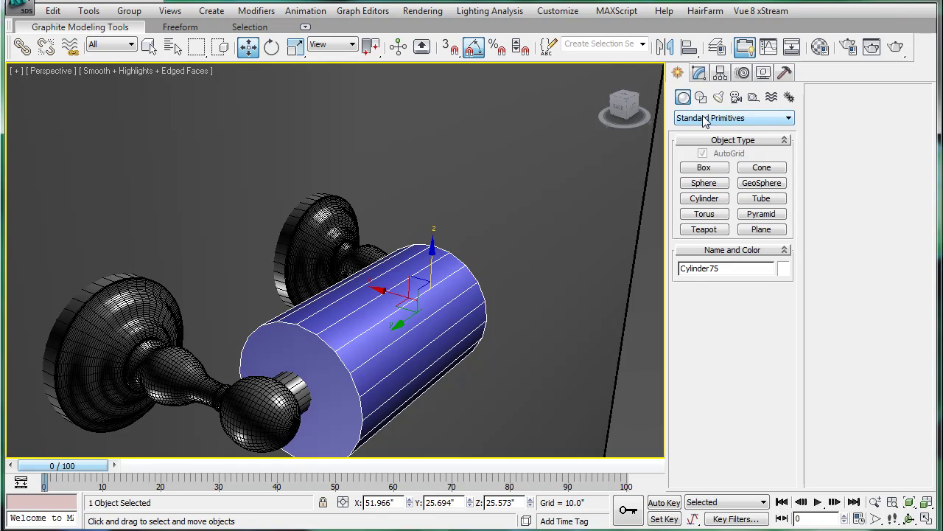
{"action": "left_click", "coordinate": [700, 99]}
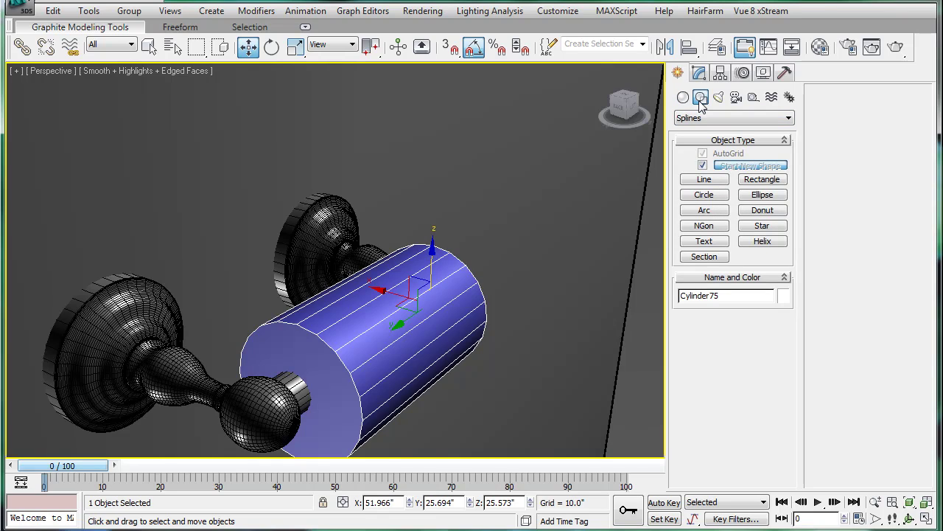
{"action": "left_click", "coordinate": [764, 243]}
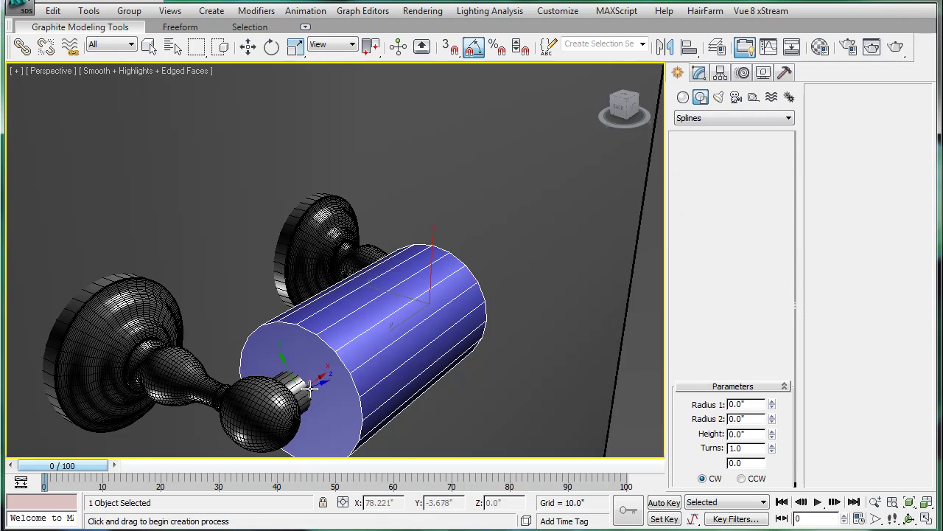
{"action": "left_click_drag", "start_coordinate": [323, 377], "coordinate": [347, 460]}
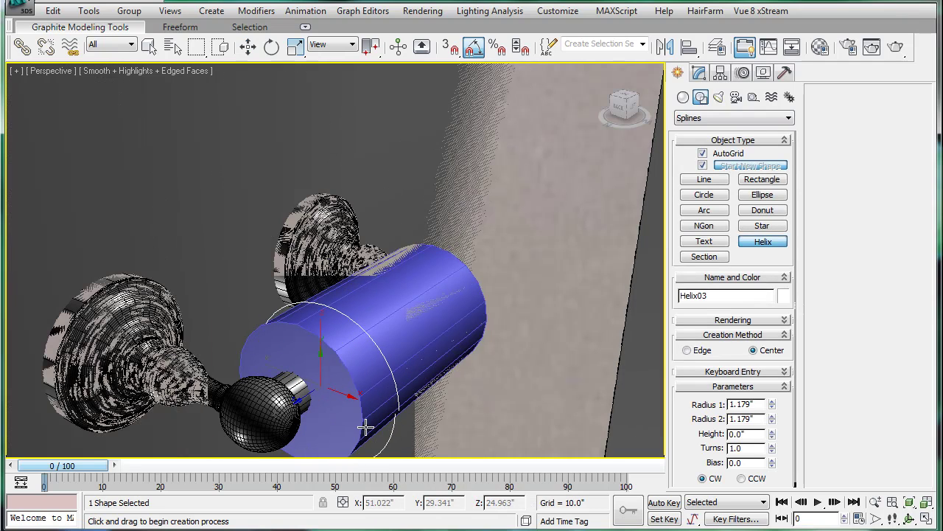
{"action": "left_click", "coordinate": [483, 247]}
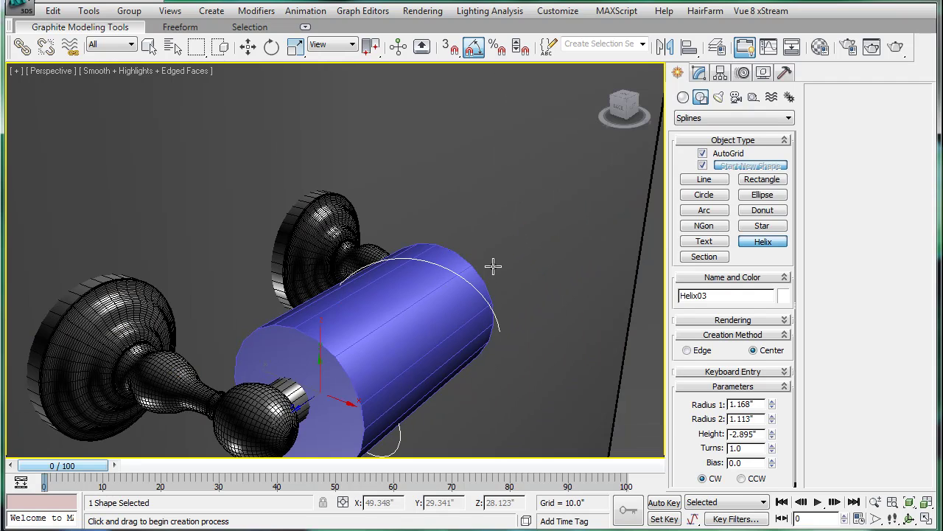
{"action": "left_click", "coordinate": [493, 267]}
Step: Set both Radius 1 and Radius 2 of the helix to 1 inch
{"action": "left_click_drag", "start_coordinate": [756, 404], "coordinate": [513, 412]}
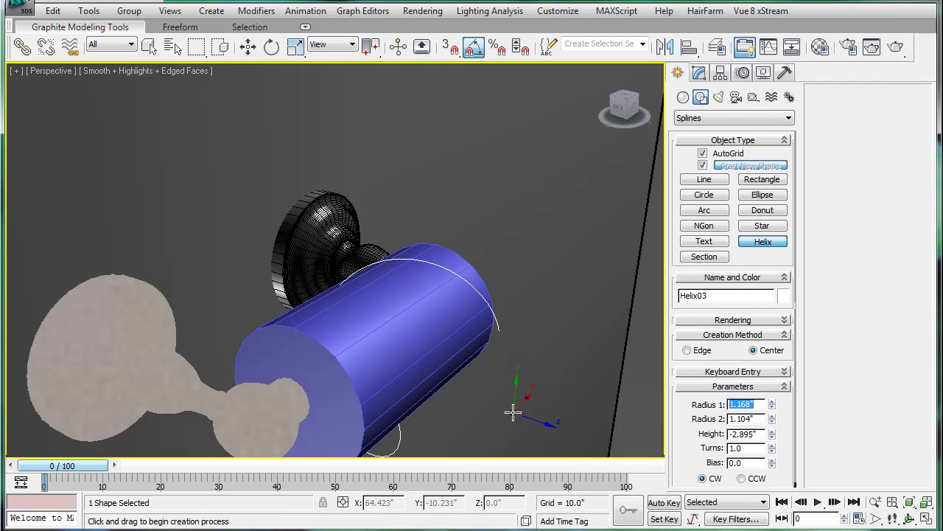
{"action": "key", "text": "Tab"}
{"action": "type", "text": "1"}
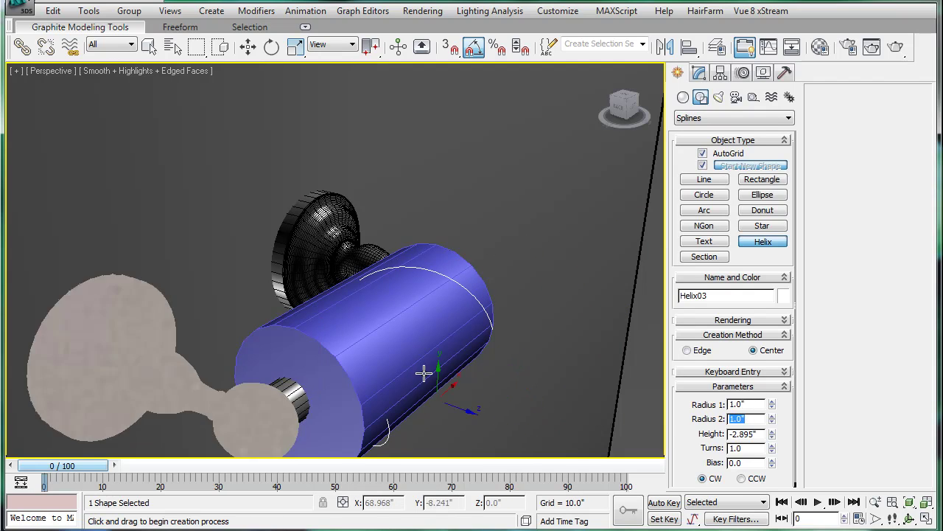
{"action": "key", "text": "Return"}
Step: Flatten the helix to a height of 0 inches, checking it against the cylinder from above in wireframe
{"action": "key", "text": "t"}
{"action": "scroll", "coordinate": [396, 301], "scroll_direction": "up", "scroll_amount": 5}
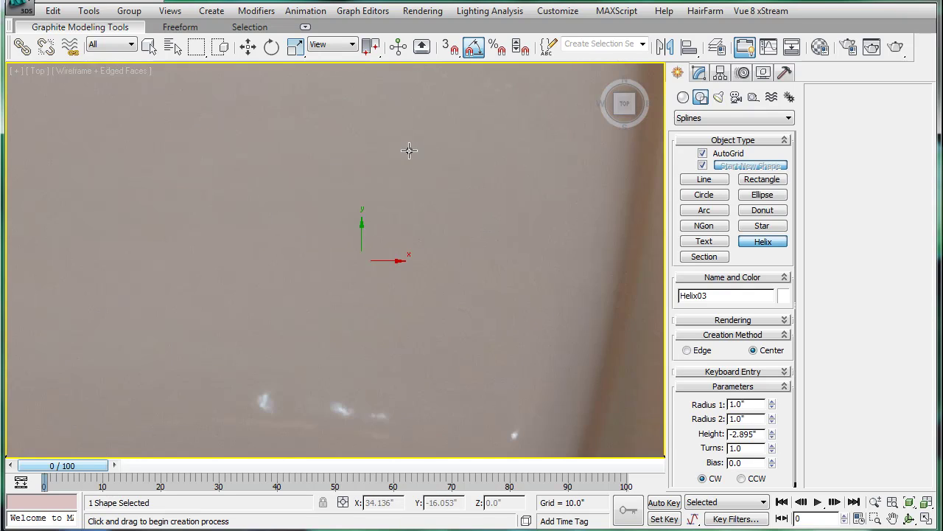
{"action": "key", "text": "F3"}
{"action": "middle_click_drag", "start_coordinate": [408, 152], "coordinate": [325, 348]}
{"action": "scroll", "coordinate": [400, 181], "scroll_direction": "up", "scroll_amount": 3}
{"action": "middle_click_drag", "start_coordinate": [400, 180], "coordinate": [421, 249]}
{"action": "scroll", "coordinate": [429, 170], "scroll_direction": "up", "scroll_amount": 3}
{"action": "middle_click_drag", "start_coordinate": [429, 171], "coordinate": [415, 223]}
{"action": "scroll", "coordinate": [418, 298], "scroll_direction": "up", "scroll_amount": 3}
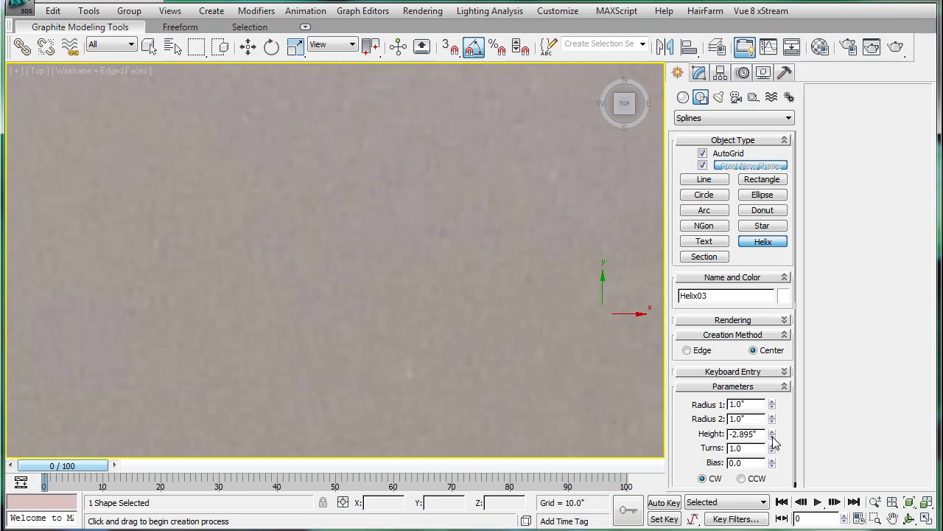
{"action": "left_click_drag", "start_coordinate": [772, 437], "coordinate": [773, 452]}
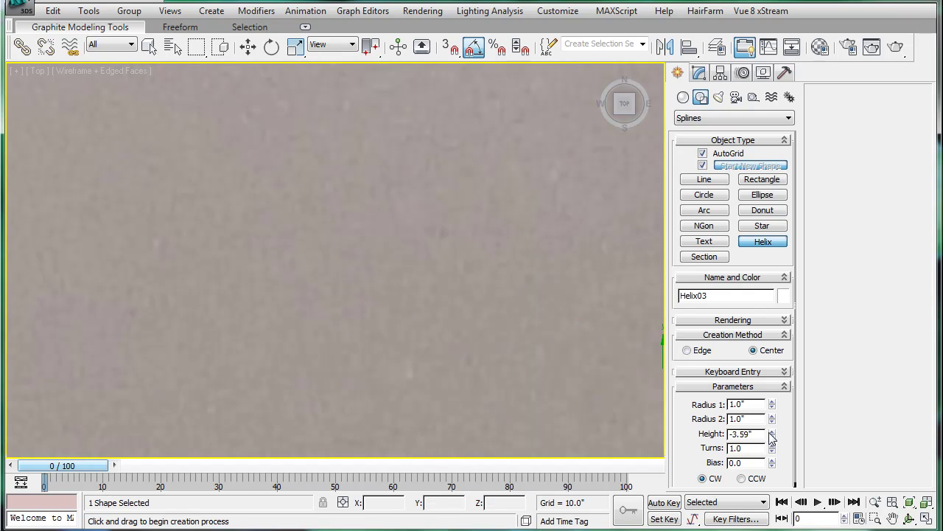
{"action": "key", "text": "Return"}
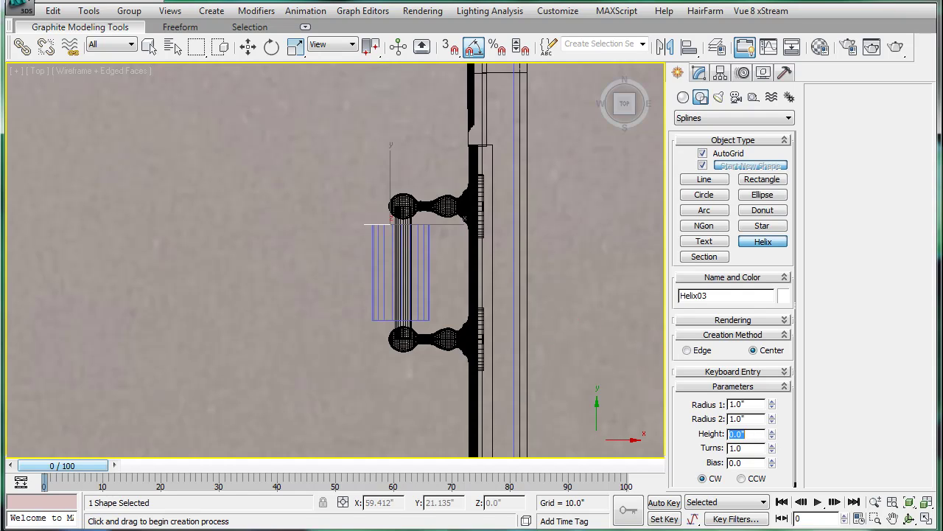
Step: Try out different turn counts on the helix in a shaded perspective view, and return it to 1.0 turn
{"action": "key", "text": "p"}
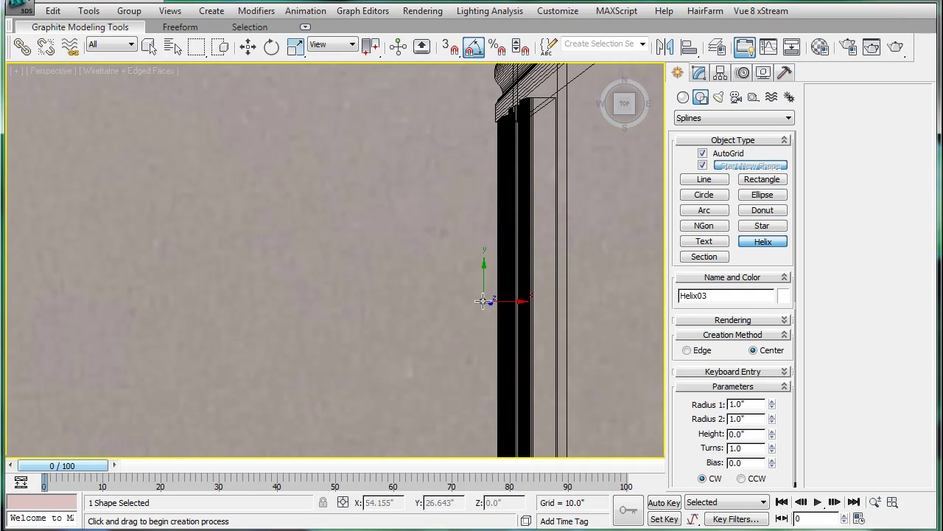
{"action": "mouse_move", "coordinate": [411, 290]}
{"action": "middle_mouse_down", "text": "alt"}
{"action": "mouse_move", "coordinate": [472, 219]}
{"action": "mouse_move", "coordinate": [595, 169]}
{"action": "middle_mouse_up", "text": "alt"}
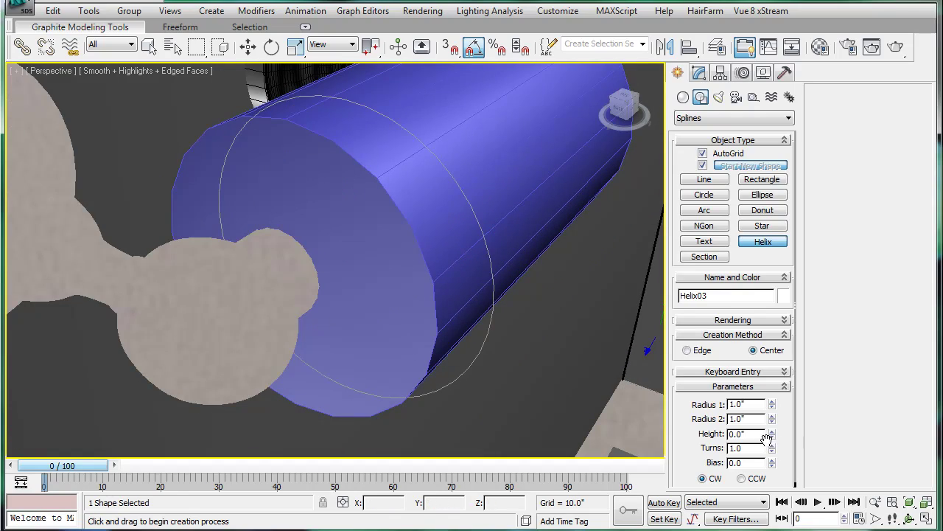
{"action": "left_click_drag", "start_coordinate": [772, 451], "coordinate": [769, 418]}
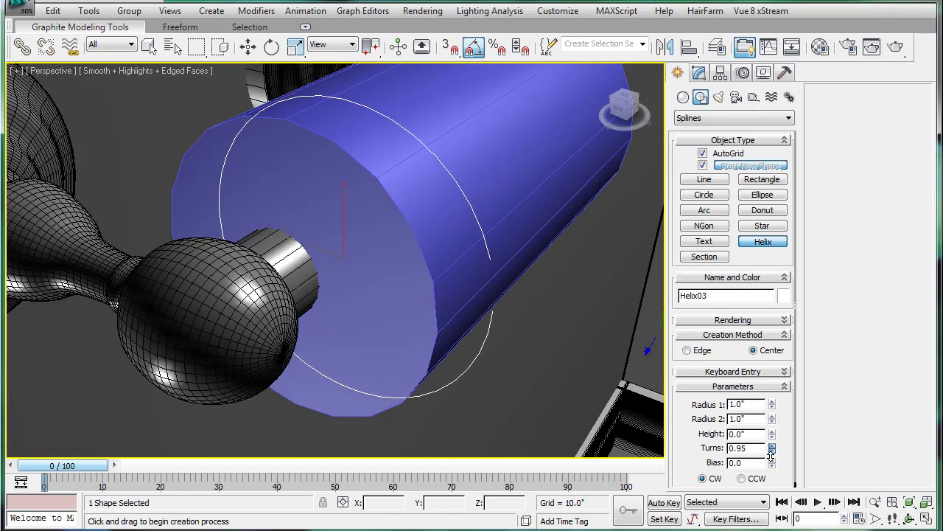
{"action": "left_click_drag", "start_coordinate": [771, 461], "coordinate": [770, 450]}
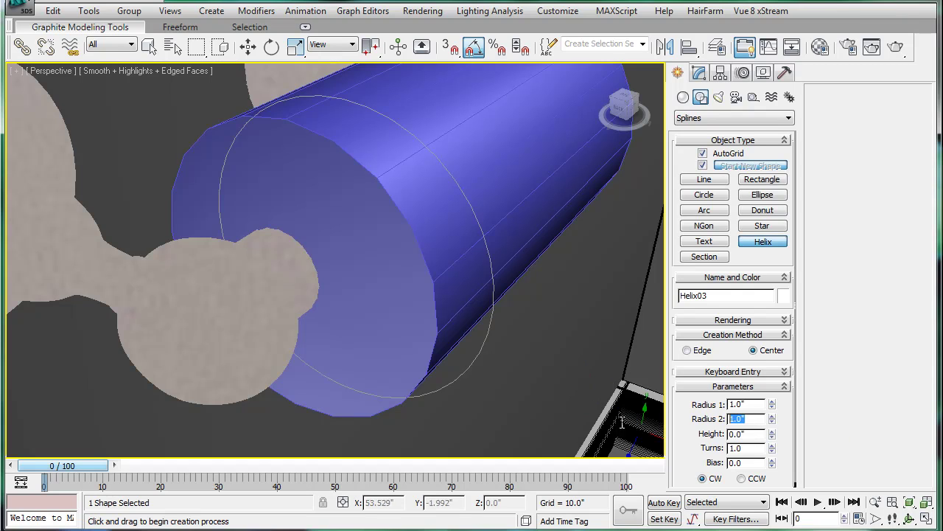
Step: Set the helix's Radius 2 to 0 and raise its turns to about 29.5 to form a tight flat spiral
{"action": "type", "text": "0"}
{"action": "key", "text": "Return"}
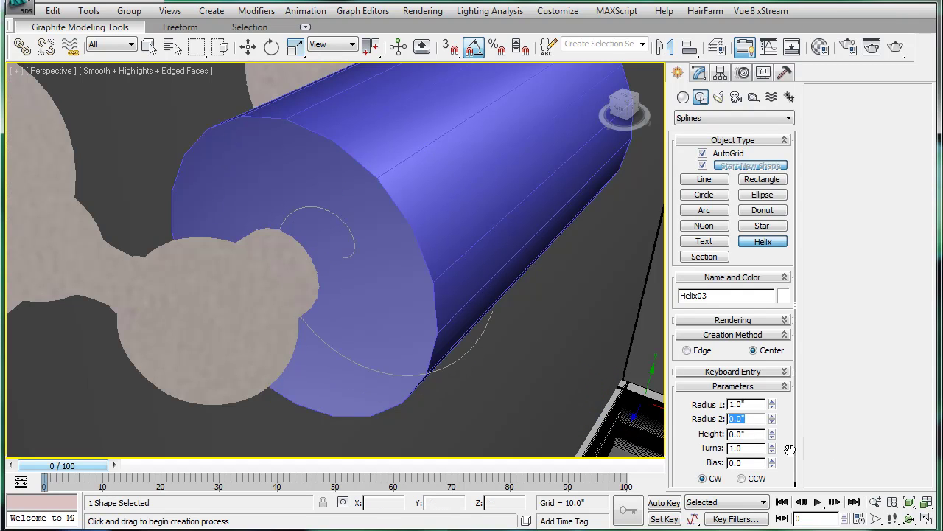
{"action": "left_click_drag", "start_coordinate": [771, 448], "coordinate": [838, 414]}
{"action": "left_click_drag", "start_coordinate": [859, 73], "coordinate": [860, 80]}
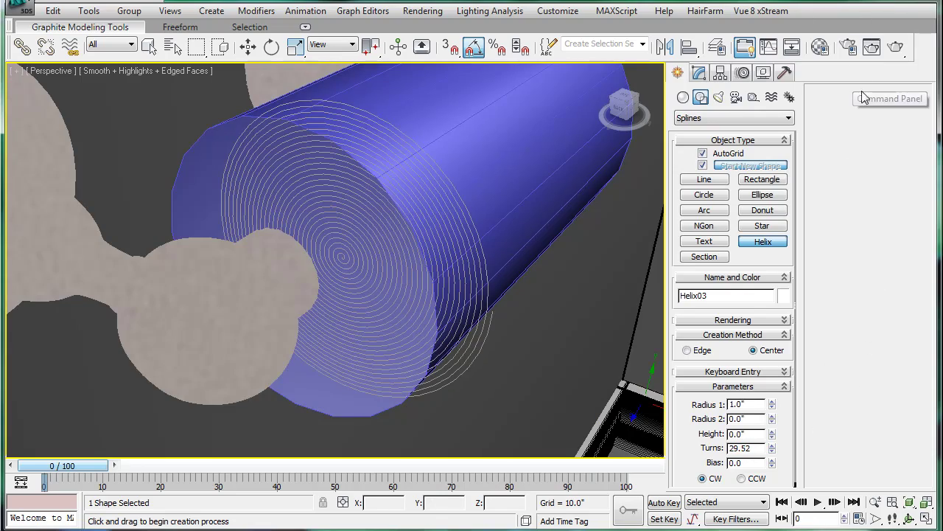
Step: Finish creating the helix and delete the guide cylinder around the holder's bar
{"action": "right_click", "coordinate": [517, 153]}
{"action": "left_click", "coordinate": [516, 153]}
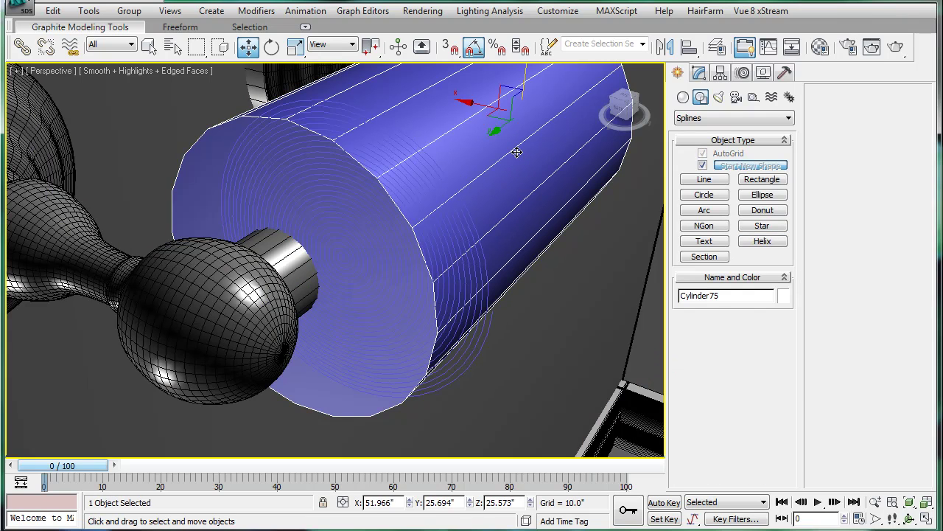
{"action": "key", "text": "Delete"}
Step: Apply an Extrude modifier of -2.0 inches to the spiral helix and convert the result to an Editable Poly
{"action": "left_click", "coordinate": [393, 212]}
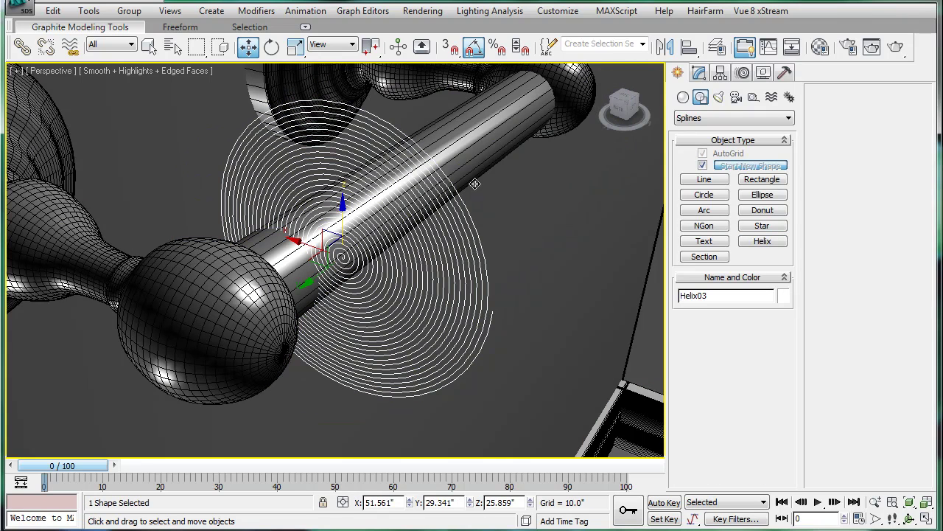
{"action": "left_click", "coordinate": [699, 72]}
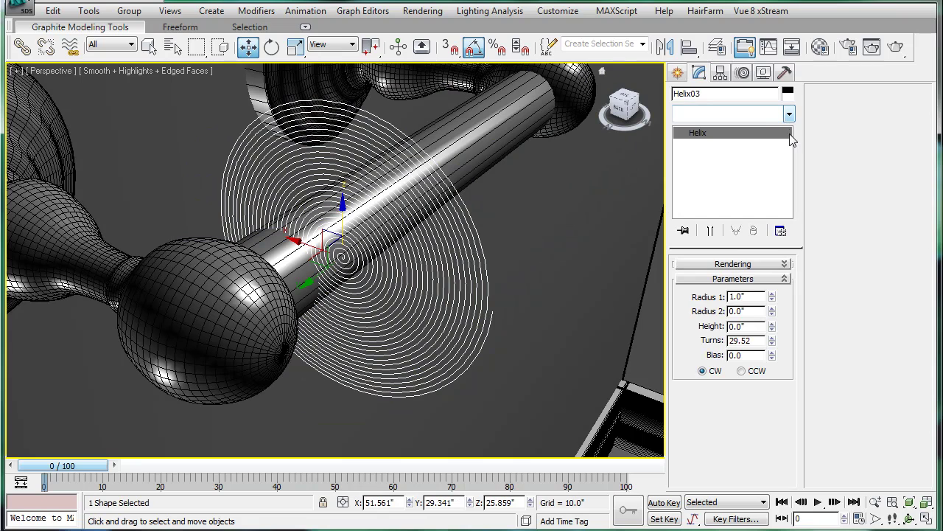
{"action": "left_click", "coordinate": [788, 113]}
{"action": "left_click_drag", "start_coordinate": [789, 151], "coordinate": [791, 215]}
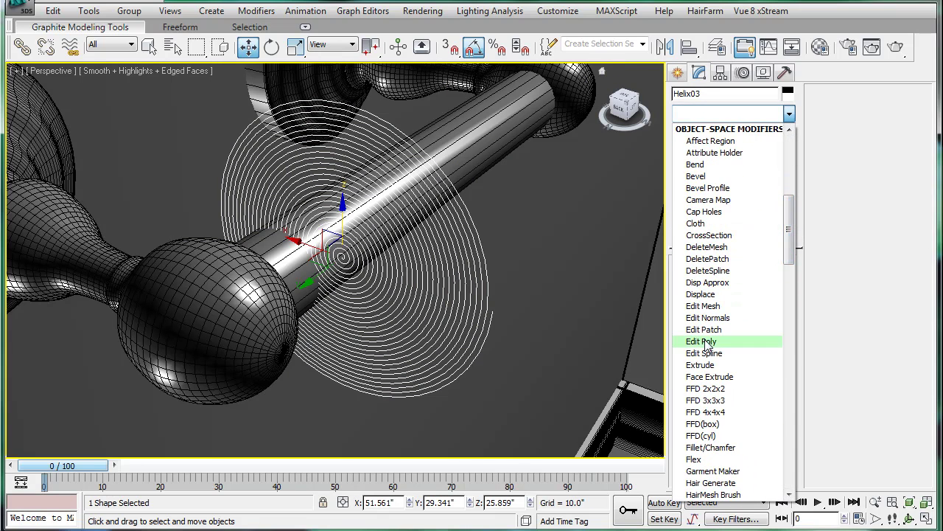
{"action": "left_click", "coordinate": [704, 365]}
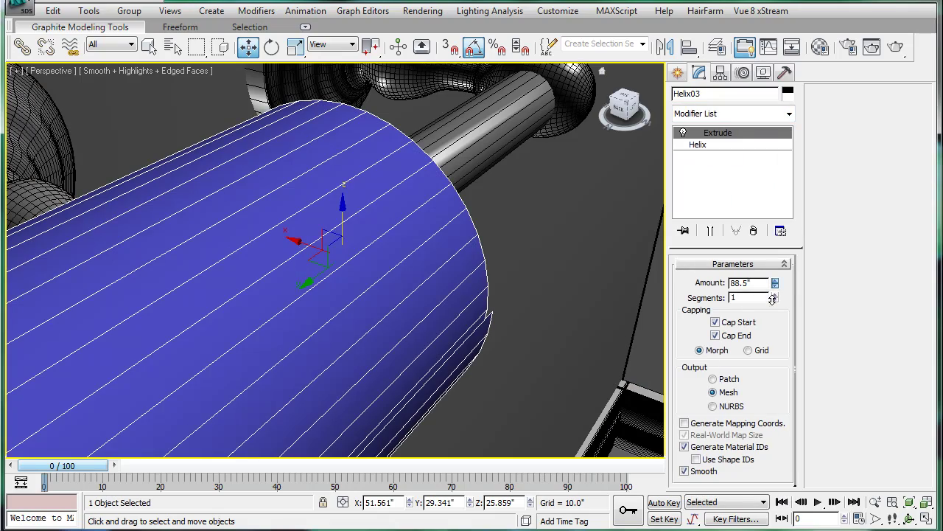
{"action": "left_click_drag", "start_coordinate": [765, 400], "coordinate": [759, 430]}
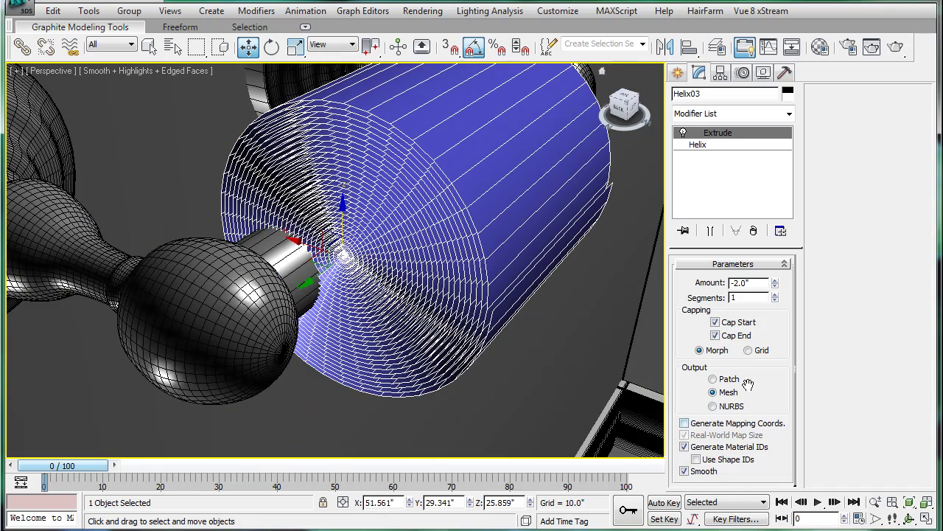
{"action": "middle_click_drag", "start_coordinate": [521, 241], "coordinate": [513, 272]}
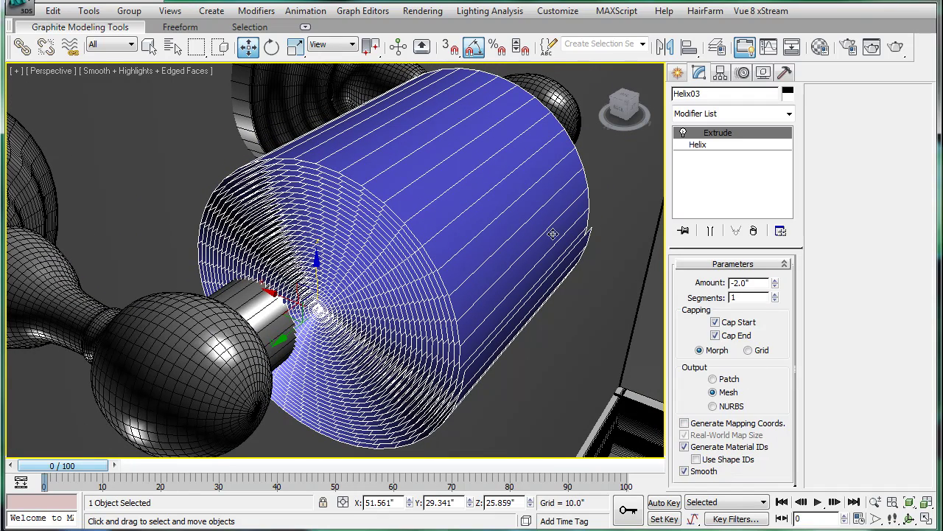
{"action": "middle_click_drag", "start_coordinate": [563, 205], "coordinate": [552, 220]}
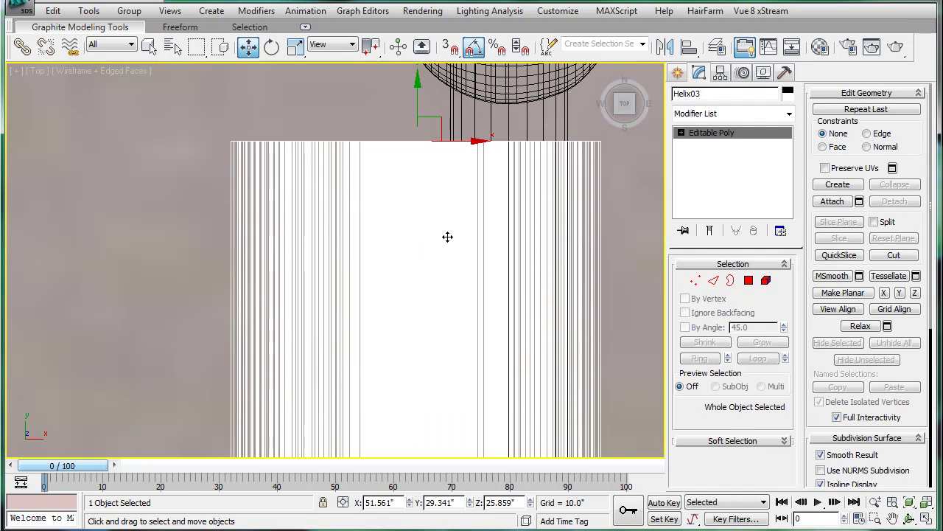
Step: Move the extruded roll along X to about 52.07 inches in the top view, centring it on the holder's bar
{"action": "middle_click_drag", "start_coordinate": [446, 236], "coordinate": [398, 219]}
{"action": "scroll", "coordinate": [375, 226], "scroll_direction": "down", "scroll_amount": 5}
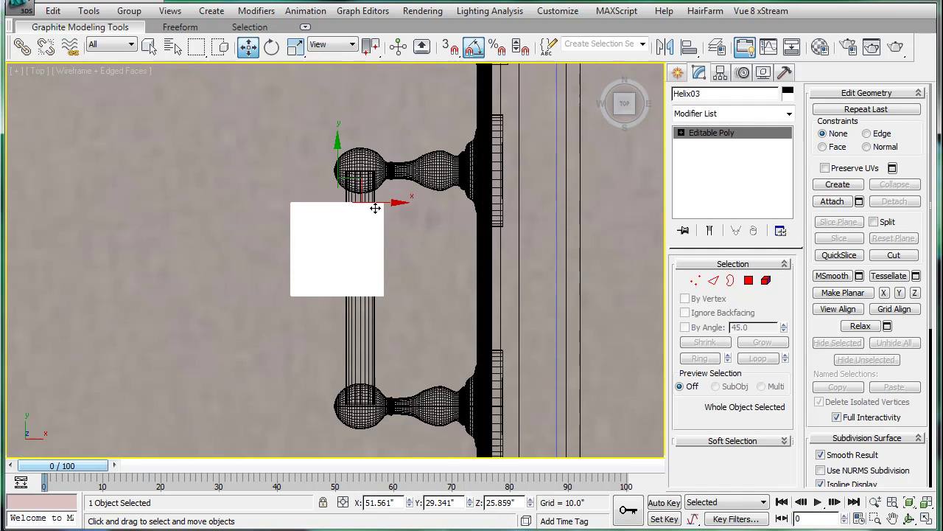
{"action": "left_click_drag", "start_coordinate": [387, 204], "coordinate": [405, 208]}
Step: Move the vertices at the roll's far end along Y to lengthen it almost to the holder's opposite knob
{"action": "left_click", "coordinate": [696, 280]}
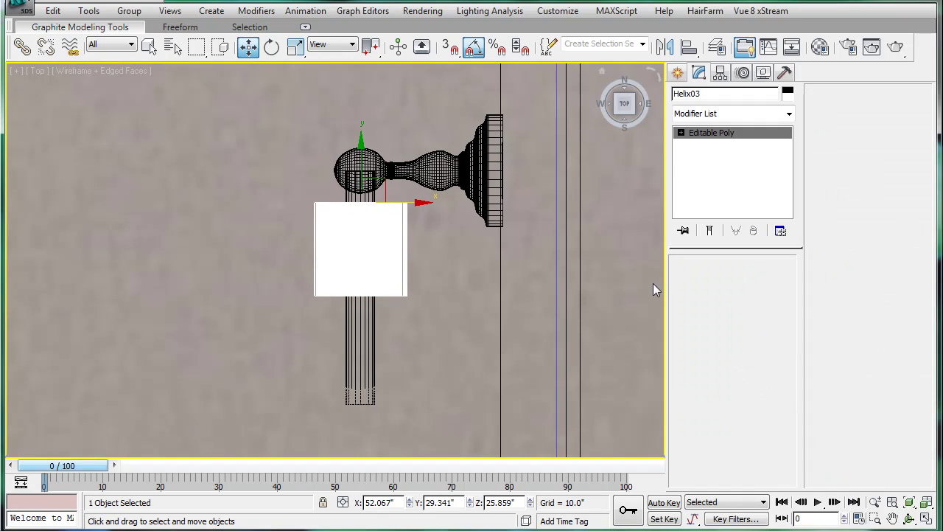
{"action": "left_click_drag", "start_coordinate": [253, 288], "coordinate": [468, 347]}
{"action": "left_click_drag", "start_coordinate": [359, 250], "coordinate": [367, 327]}
{"action": "key", "text": "p"}
{"action": "key", "text": "z"}
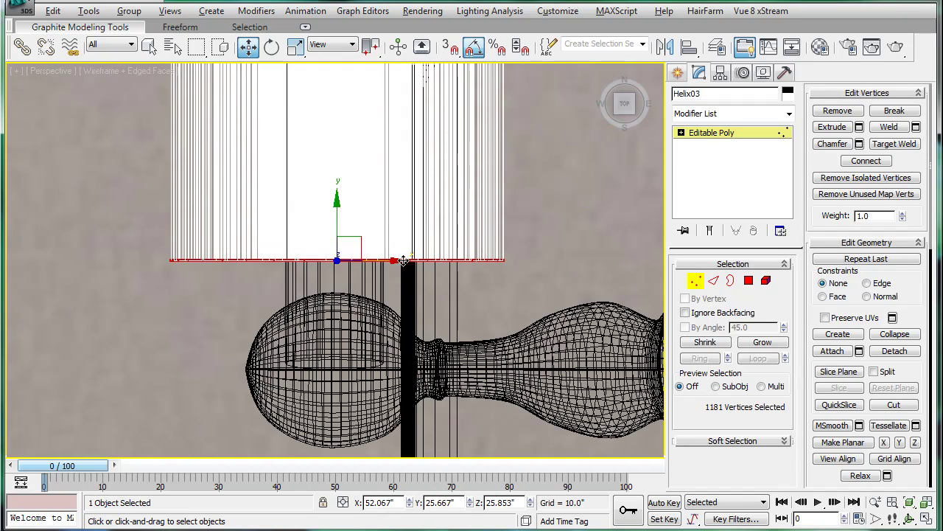
{"action": "middle_click_drag", "start_coordinate": [404, 260], "coordinate": [594, 182], "text": "alt"}
{"action": "key", "text": "F3"}
{"action": "mouse_move", "coordinate": [441, 202]}
{"action": "middle_mouse_down", "text": "alt"}
{"action": "mouse_move", "coordinate": [427, 181]}
{"action": "mouse_move", "coordinate": [468, 135]}
{"action": "middle_mouse_up", "text": "alt"}
{"action": "left_click", "coordinate": [692, 135]}
Step: Scale the whole roll down to about 75% on its X and Y axes, keeping its length
{"action": "middle_click_drag", "start_coordinate": [350, 233], "coordinate": [378, 200], "text": "alt"}
{"action": "key", "text": "r"}
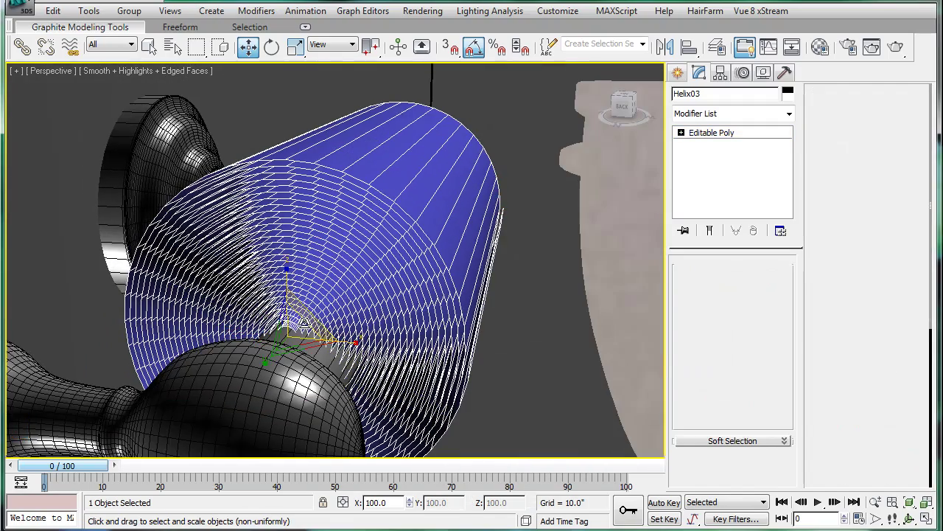
{"action": "left_click_drag", "start_coordinate": [304, 322], "coordinate": [297, 338]}
Step: Lower the roll in the left view to a height of about 25.58 inches, aligning it with the bar
{"action": "key", "text": "l"}
{"action": "key", "text": "F3"}
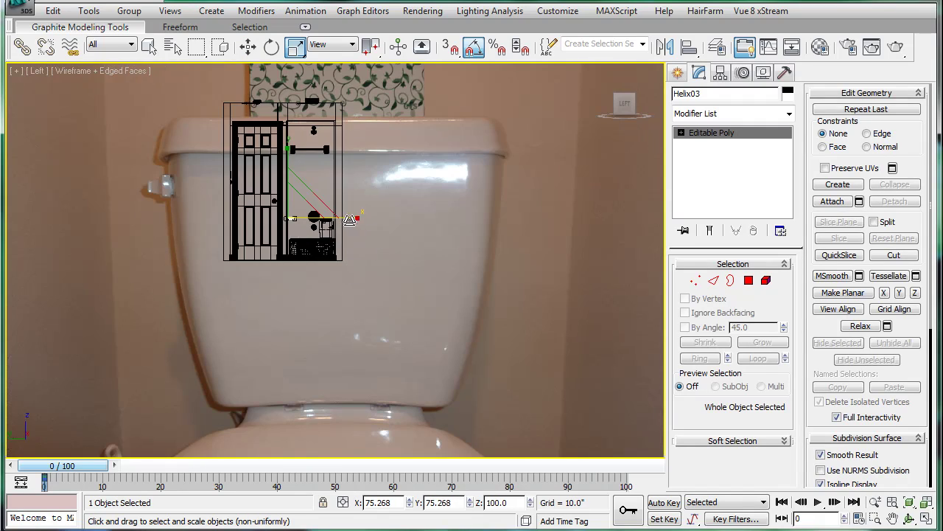
{"action": "scroll", "coordinate": [420, 281], "scroll_direction": "up", "scroll_amount": 10}
{"action": "scroll", "coordinate": [420, 282], "scroll_direction": "up", "scroll_amount": 10}
{"action": "key", "text": "w"}
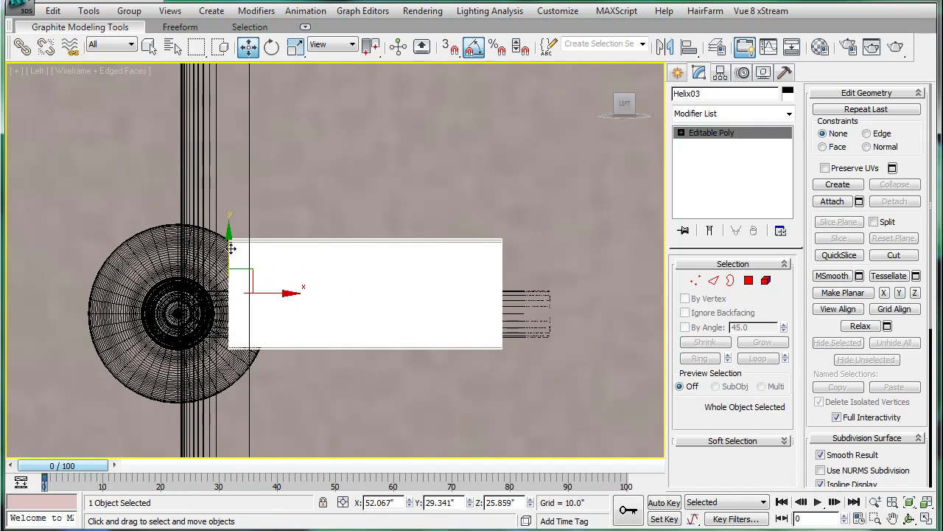
{"action": "left_click_drag", "start_coordinate": [229, 252], "coordinate": [228, 270]}
{"action": "scroll", "coordinate": [364, 252], "scroll_direction": "down", "scroll_amount": 3}
{"action": "key", "text": "p"}
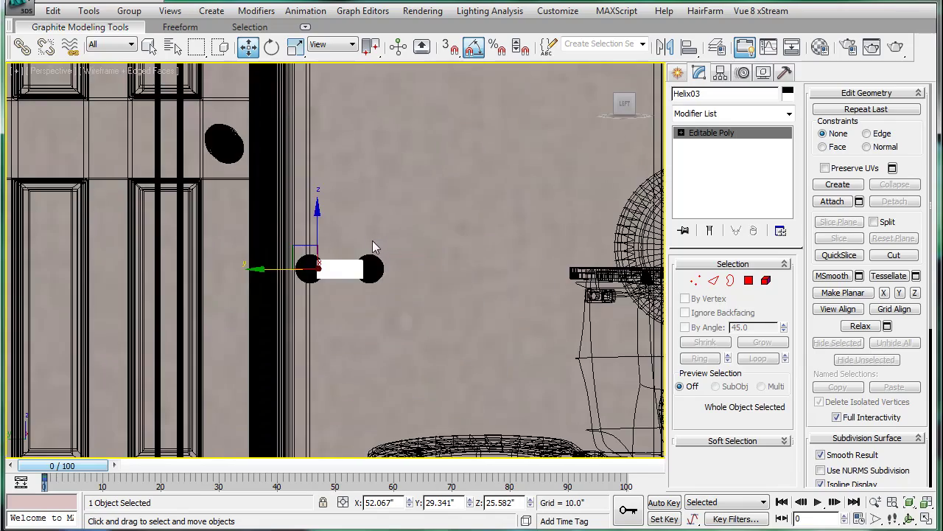
Step: Turn the roll end for end about the vertical axis and move it back along Y between the holder's knobs
{"action": "key", "text": "z"}
{"action": "key", "text": "F3"}
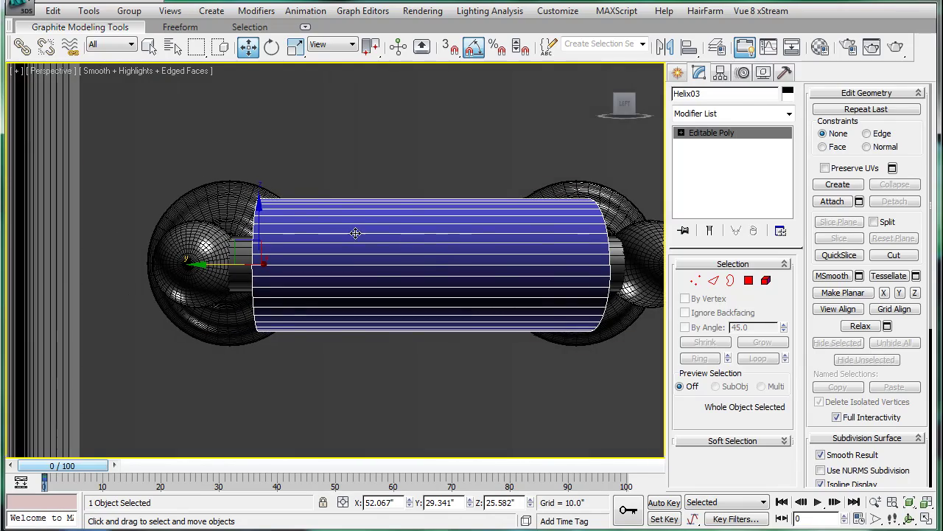
{"action": "middle_click_drag", "start_coordinate": [306, 234], "coordinate": [410, 241], "text": "alt"}
{"action": "scroll", "coordinate": [410, 241], "scroll_direction": "up", "scroll_amount": 4}
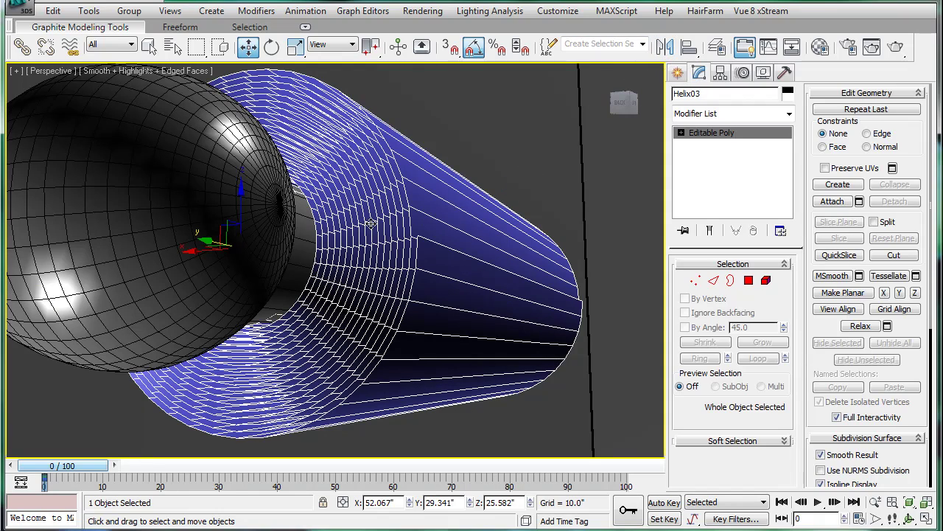
{"action": "key", "text": "e"}
{"action": "left_click_drag", "start_coordinate": [263, 239], "coordinate": [128, 252]}
{"action": "key", "text": "w"}
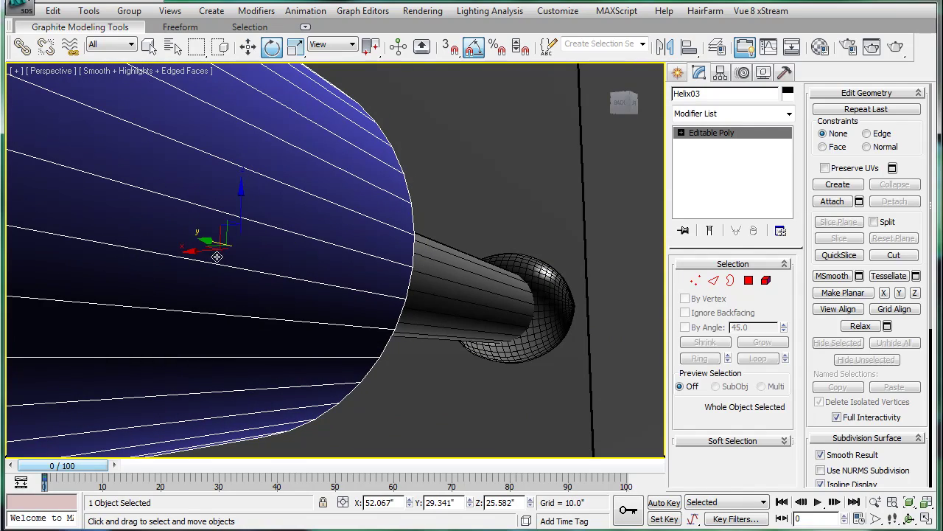
{"action": "left_click_drag", "start_coordinate": [214, 244], "coordinate": [325, 254]}
{"action": "middle_click_drag", "start_coordinate": [324, 254], "coordinate": [454, 280], "text": "alt"}
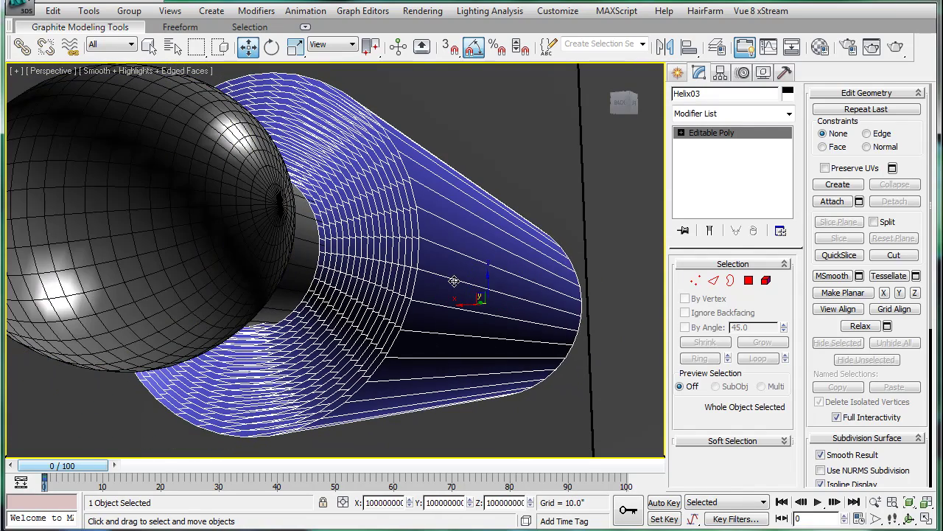
Step: Mirror the roll across the X axis with No Clone after comparing the X, Y and Z axes
{"action": "left_click", "coordinate": [665, 46]}
{"action": "left_click_drag", "start_coordinate": [442, 136], "coordinate": [201, 180]}
{"action": "left_click", "coordinate": [202, 231]}
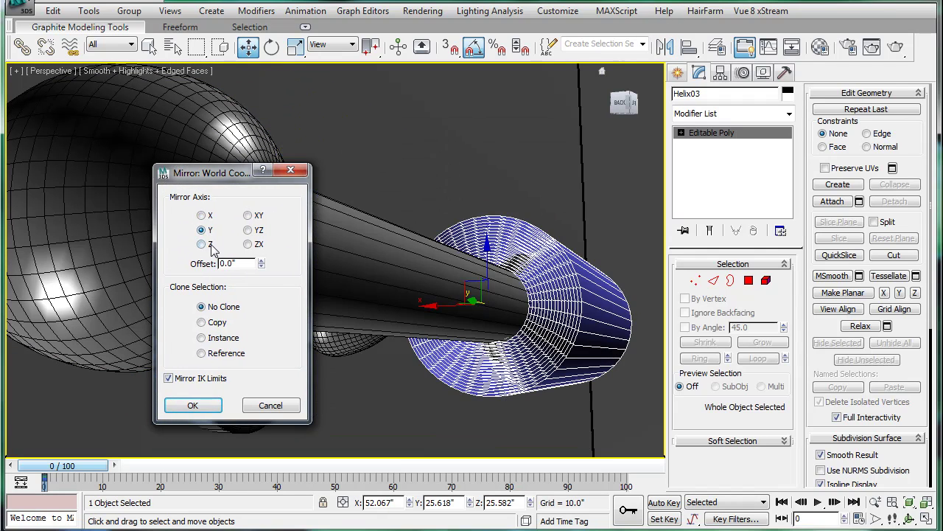
{"action": "left_click", "coordinate": [201, 244]}
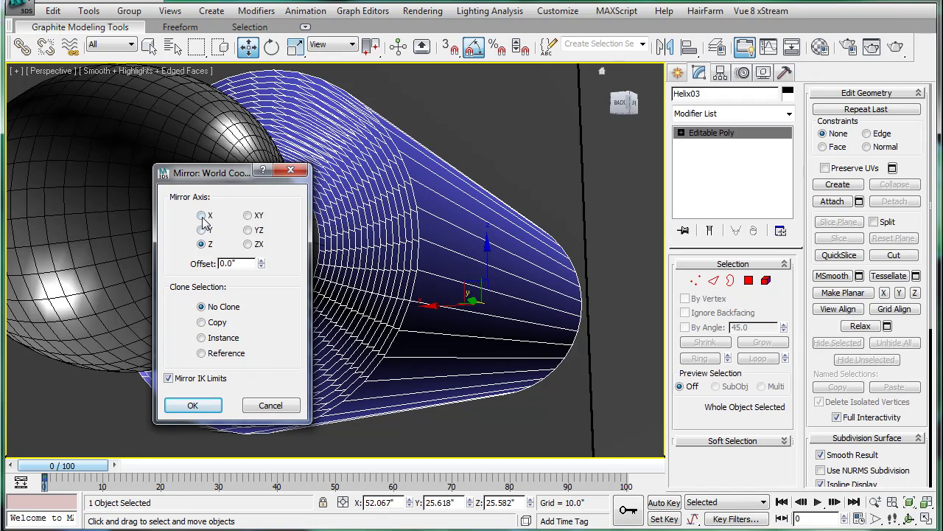
{"action": "left_click", "coordinate": [202, 216]}
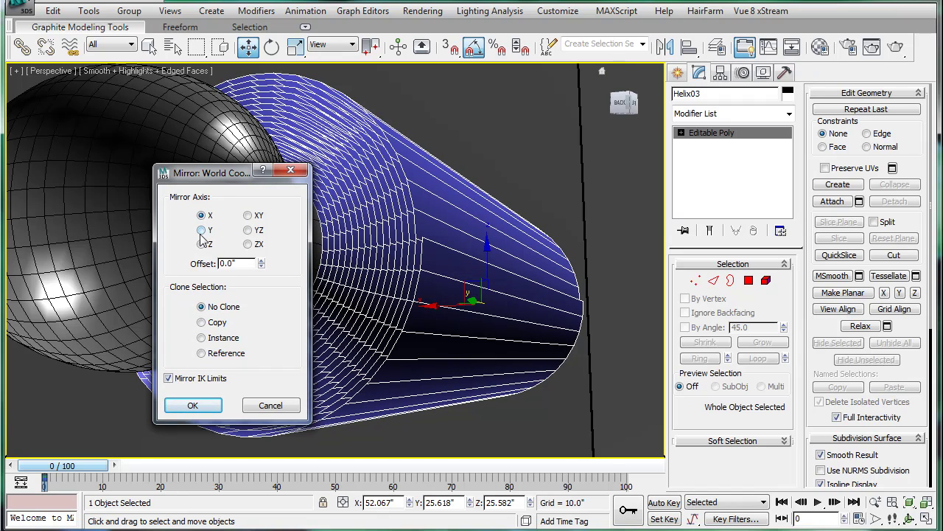
{"action": "left_click", "coordinate": [201, 231]}
{"action": "left_click", "coordinate": [202, 245]}
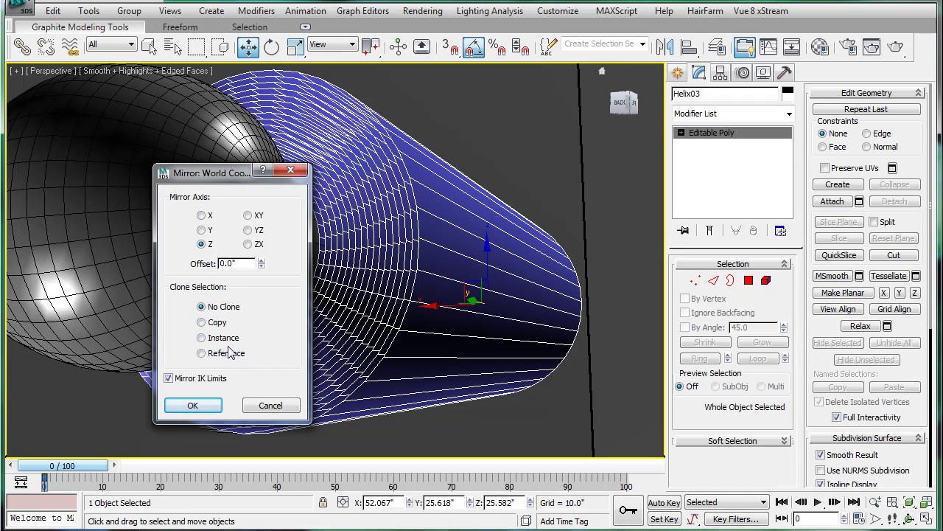
{"action": "left_click", "coordinate": [202, 215]}
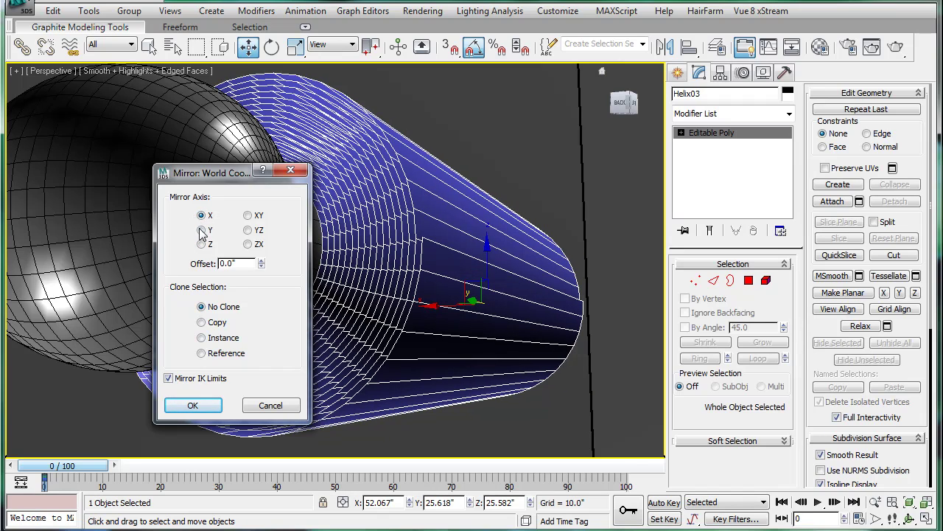
{"action": "left_click", "coordinate": [193, 406]}
Step: Center the roll's pivot on the object by affecting the pivot only
{"action": "key", "text": "e"}
{"action": "left_click", "coordinate": [720, 72]}
{"action": "left_click", "coordinate": [733, 167]}
{"action": "left_click", "coordinate": [733, 243]}
{"action": "left_click", "coordinate": [711, 171]}
Step: Rotate the roll by -180 degrees about the X axis
{"action": "middle_click_drag", "start_coordinate": [481, 217], "coordinate": [479, 218]}
{"action": "left_click_drag", "start_coordinate": [392, 250], "coordinate": [368, 386]}
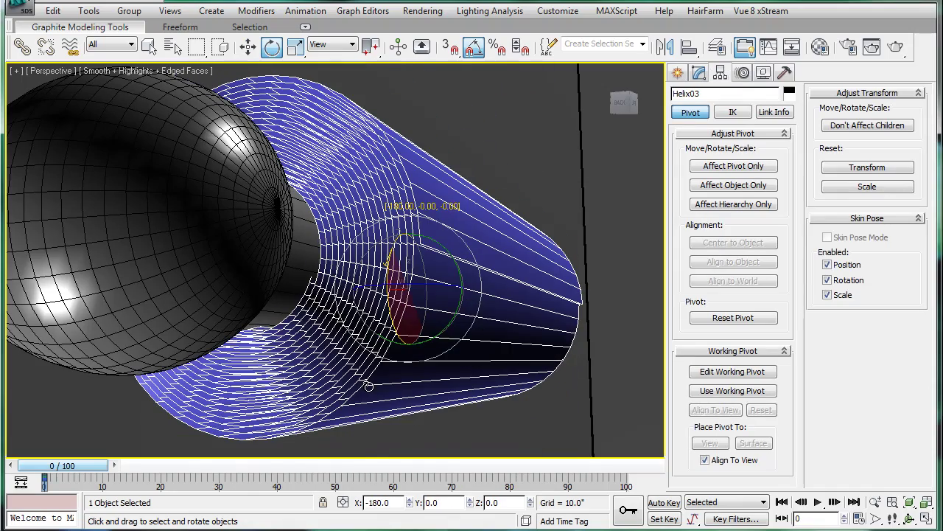
{"action": "middle_click_drag", "start_coordinate": [368, 387], "coordinate": [633, 105], "text": "alt"}
Step: Extend the roll's loose outer edge downward in two copied strips to form a hanging sheet of paper
{"action": "left_click", "coordinate": [697, 77]}
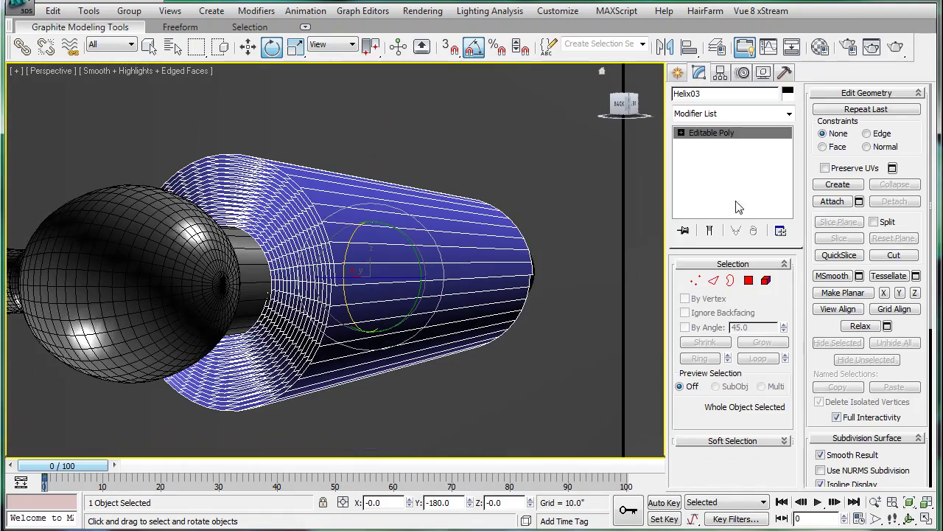
{"action": "left_click", "coordinate": [715, 283]}
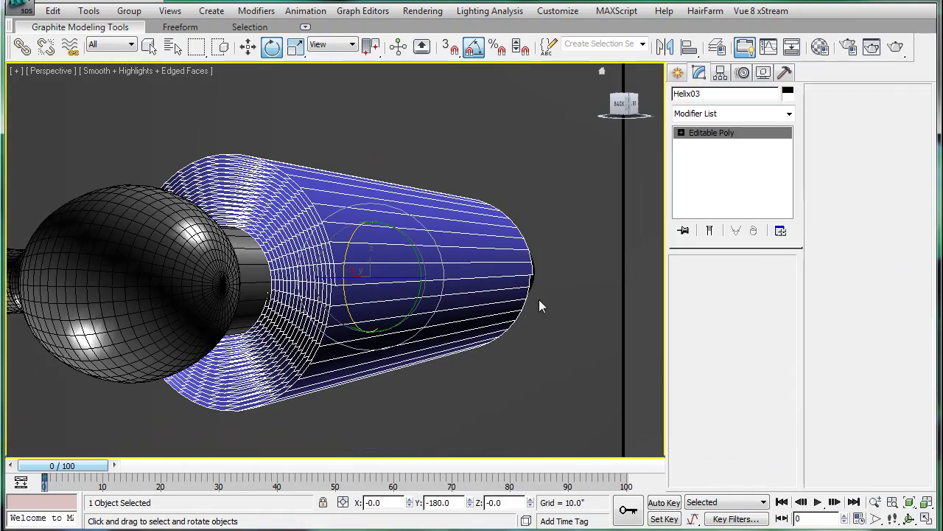
{"action": "left_click", "coordinate": [416, 280]}
{"action": "mouse_move", "coordinate": [416, 279]}
{"action": "middle_mouse_down", "text": "alt"}
{"action": "mouse_move", "coordinate": [439, 277]}
{"action": "mouse_move", "coordinate": [429, 280]}
{"action": "middle_mouse_up", "text": "alt"}
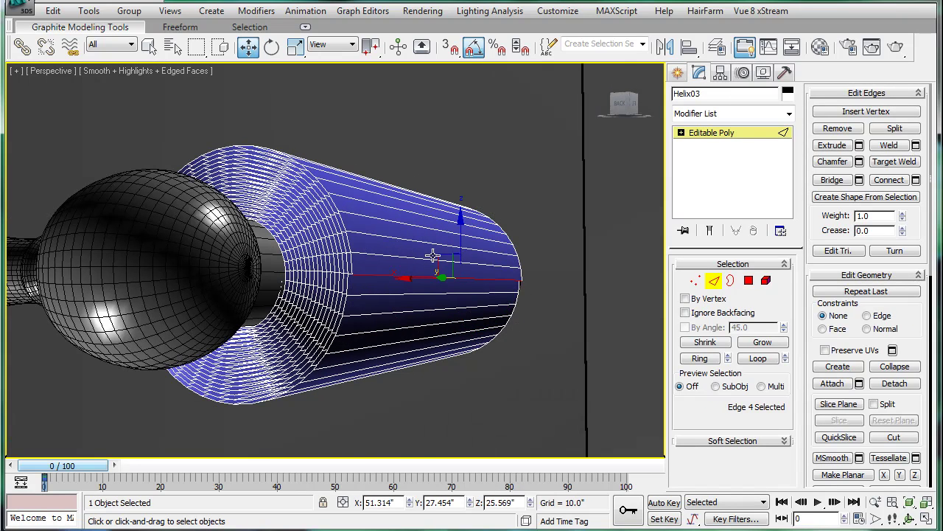
{"action": "left_click_drag", "start_coordinate": [440, 260], "coordinate": [431, 326], "text": "shift"}
{"action": "left_click_drag", "start_coordinate": [433, 363], "coordinate": [463, 355], "text": "shift"}
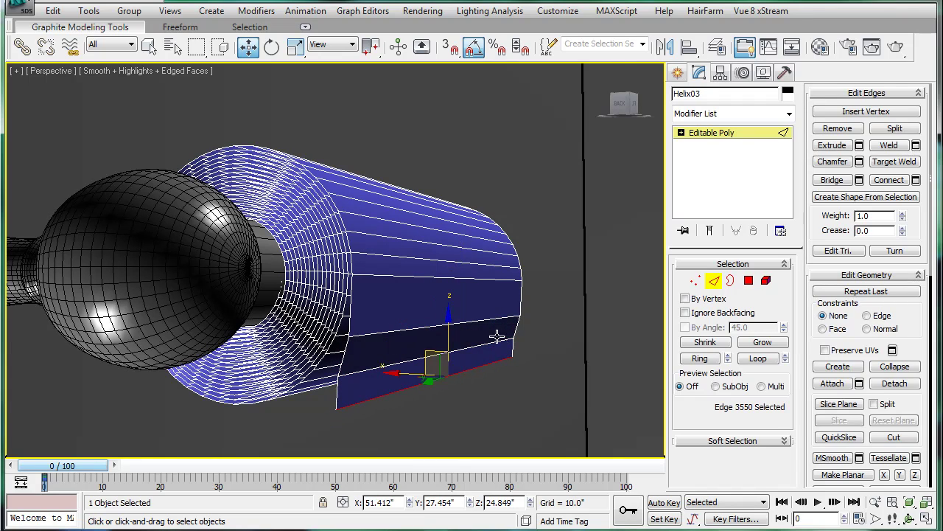
{"action": "middle_click_drag", "start_coordinate": [497, 337], "coordinate": [411, 347], "text": "alt"}
{"action": "scroll", "coordinate": [452, 272], "scroll_direction": "up", "scroll_amount": 3}
{"action": "left_click", "coordinate": [713, 135]}
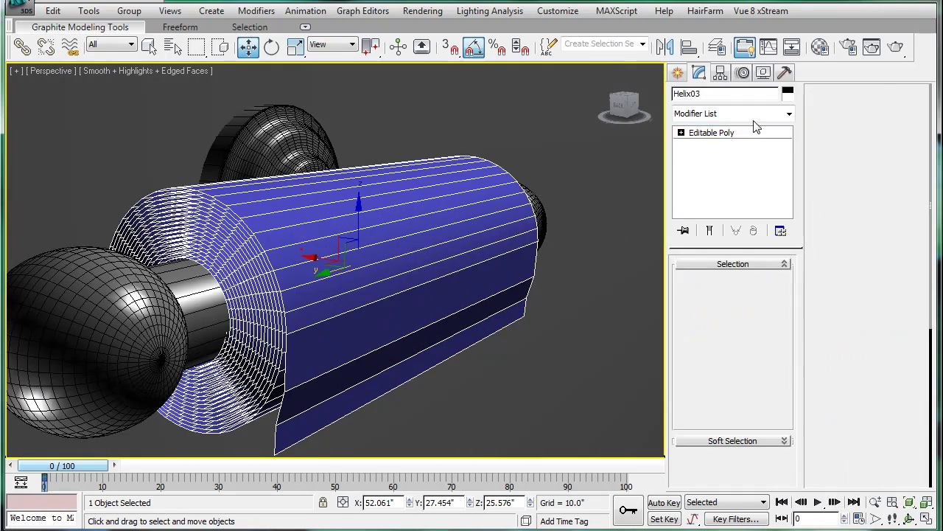
Step: Add a Shell modifier to the roll with an outer amount of 0.02 inches to give the paper thickness
{"action": "left_click", "coordinate": [788, 113]}
{"action": "scroll", "coordinate": [782, 328], "scroll_direction": "down", "scroll_amount": 15}
{"action": "scroll", "coordinate": [781, 328], "scroll_direction": "down", "scroll_amount": 6}
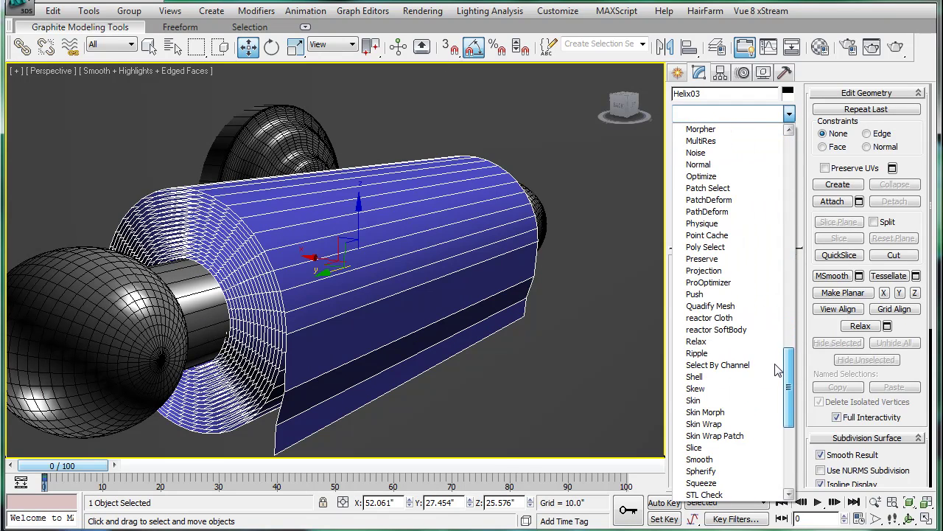
{"action": "left_click", "coordinate": [697, 377]}
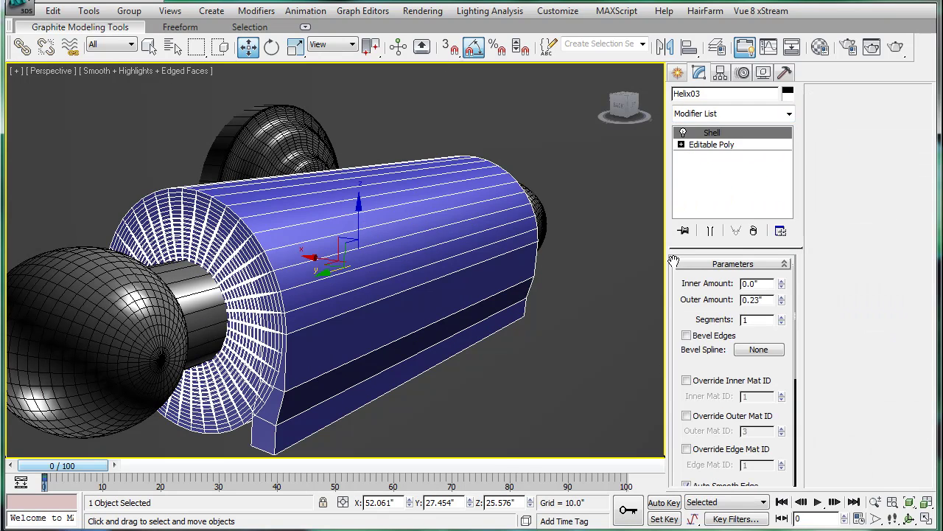
{"action": "left_click_drag", "start_coordinate": [783, 304], "coordinate": [783, 336]}
{"action": "left_click", "coordinate": [783, 301]}
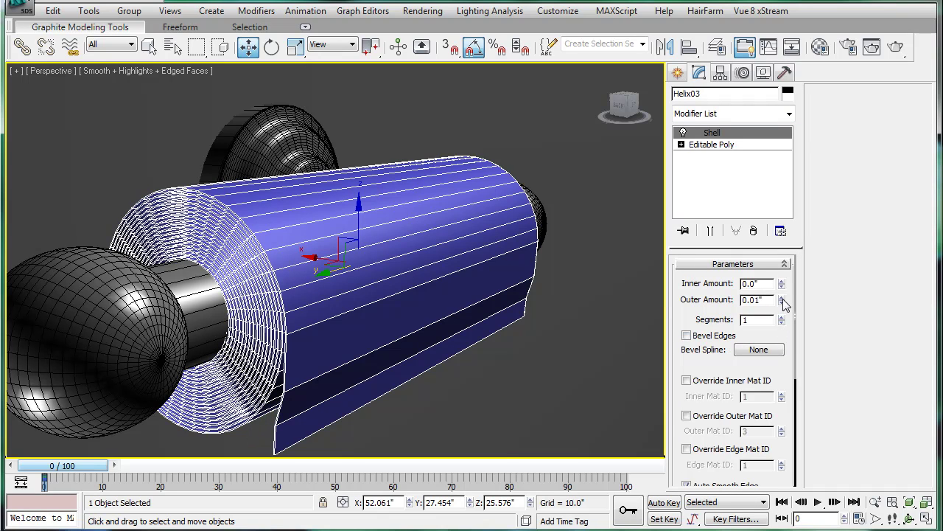
{"action": "left_click", "coordinate": [783, 296]}
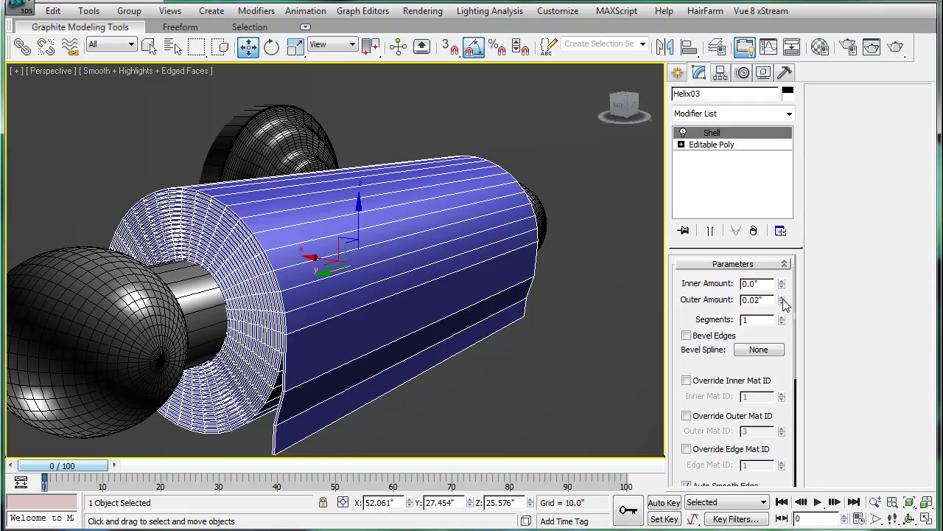
{"action": "scroll", "coordinate": [413, 281], "scroll_direction": "up", "scroll_amount": 10}
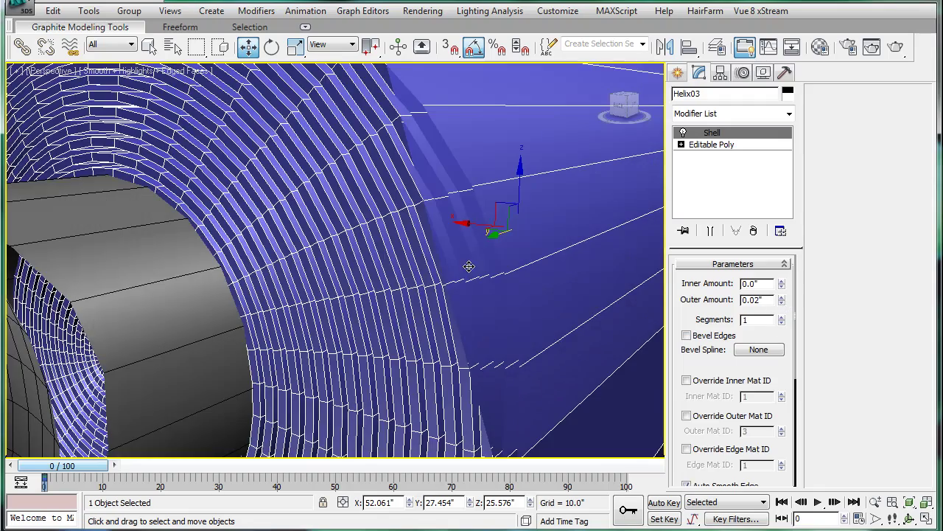
Step: Undo the Shell modifier on the toilet paper roll
{"action": "scroll", "coordinate": [465, 255], "scroll_direction": "down", "scroll_amount": 8}
{"action": "scroll", "coordinate": [466, 256], "scroll_direction": "up", "scroll_amount": 3}
{"action": "scroll", "coordinate": [440, 265], "scroll_direction": "down", "scroll_amount": 4}
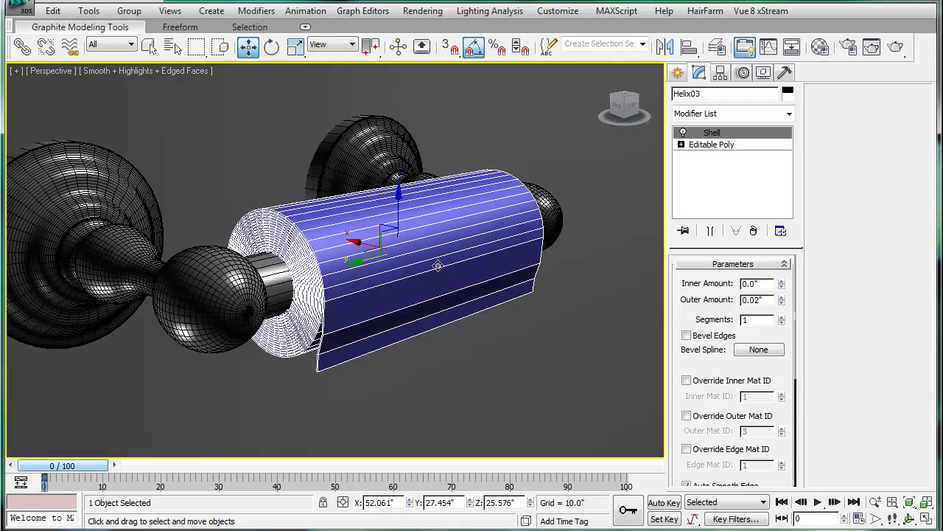
{"action": "middle_click_drag", "start_coordinate": [515, 163], "coordinate": [506, 180]}
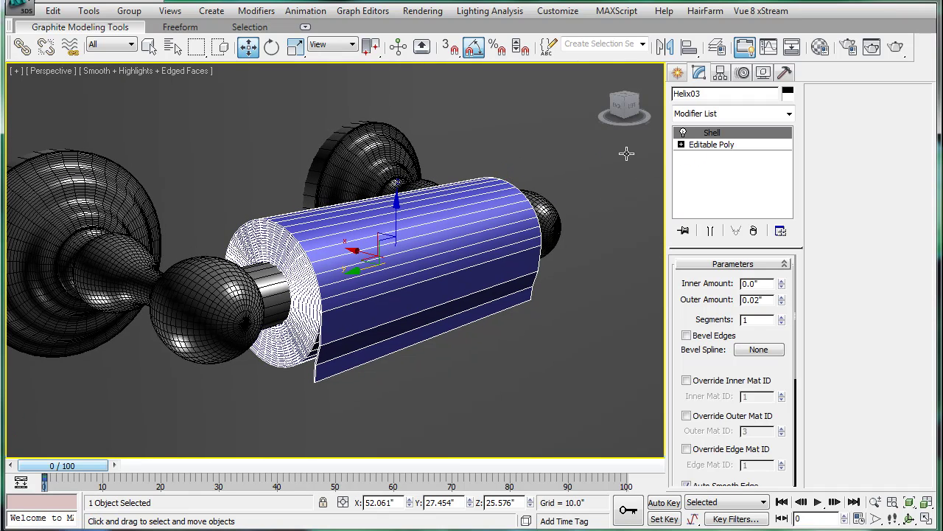
{"action": "key", "text": "ctrl+z"}
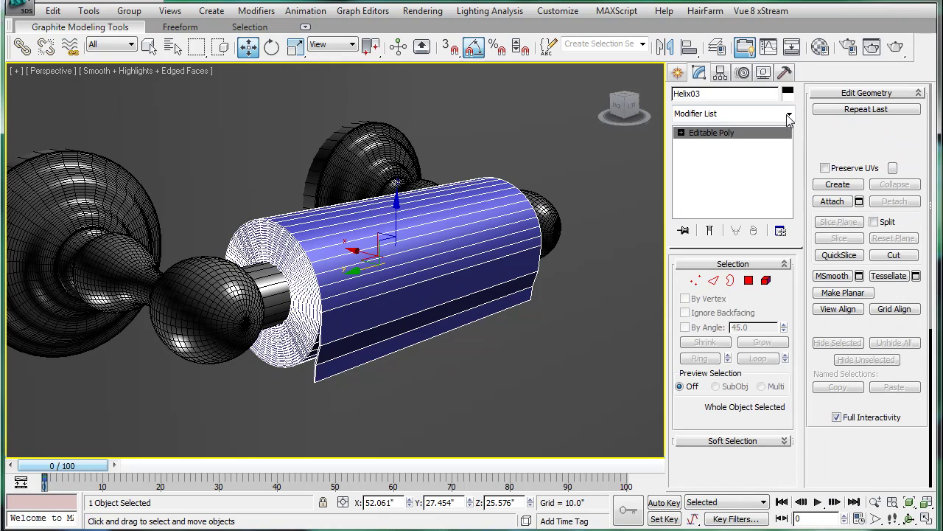
Step: Try a MeshSmooth modifier with 2 iterations on the roll and delete it
{"action": "left_click", "coordinate": [789, 113]}
{"action": "left_click_drag", "start_coordinate": [790, 146], "coordinate": [789, 311]}
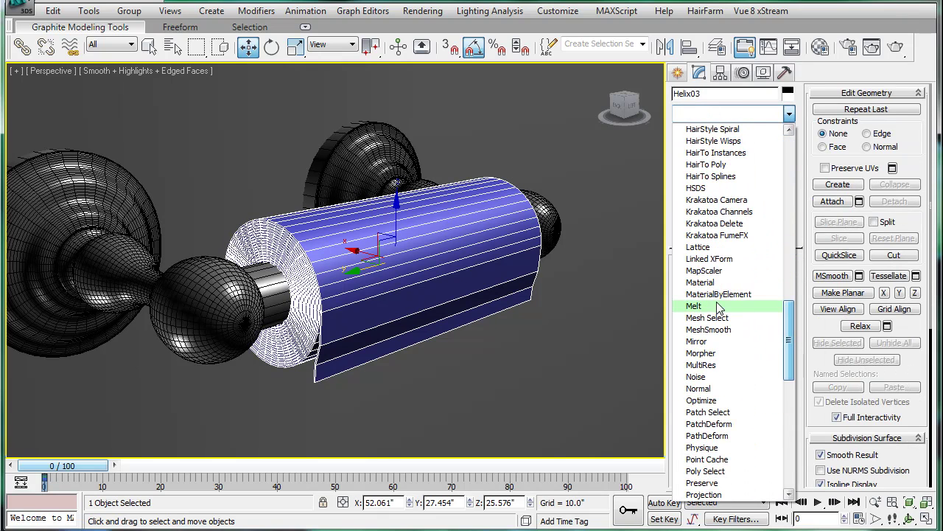
{"action": "left_click", "coordinate": [709, 329]}
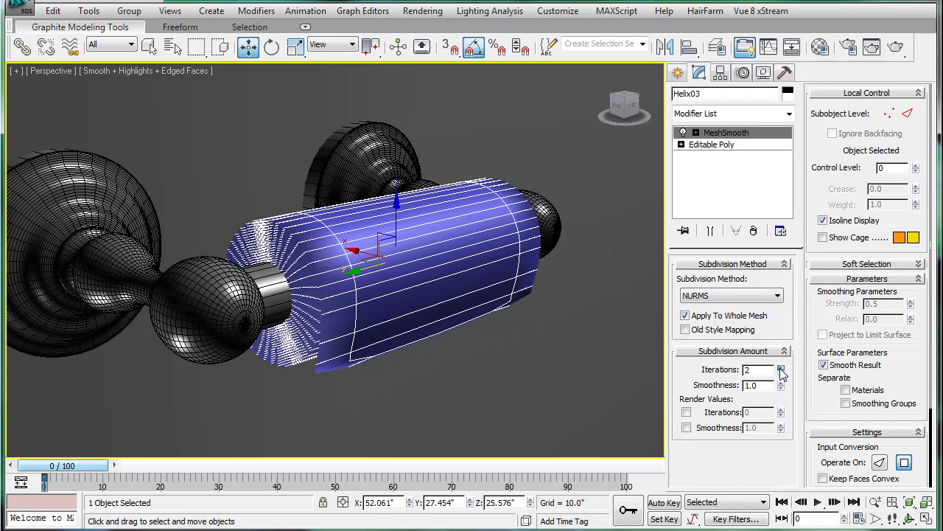
{"action": "right_click", "coordinate": [713, 138]}
{"action": "left_click", "coordinate": [740, 154]}
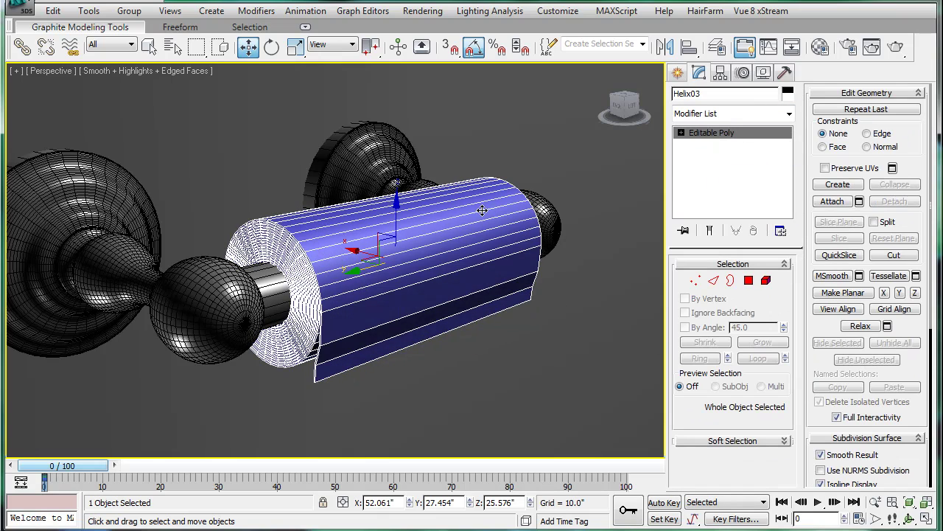
Step: Turn off the edged-faces display and add a Smooth modifier with Auto Smooth enabled to the roll
{"action": "key", "text": "F4"}
{"action": "scroll", "coordinate": [424, 215], "scroll_direction": "down", "scroll_amount": 4}
{"action": "middle_click_drag", "start_coordinate": [418, 219], "coordinate": [472, 225], "text": "alt"}
{"action": "scroll", "coordinate": [443, 265], "scroll_direction": "up", "scroll_amount": 4}
{"action": "left_click", "coordinate": [788, 114]}
{"action": "left_click_drag", "start_coordinate": [790, 140], "coordinate": [792, 376]}
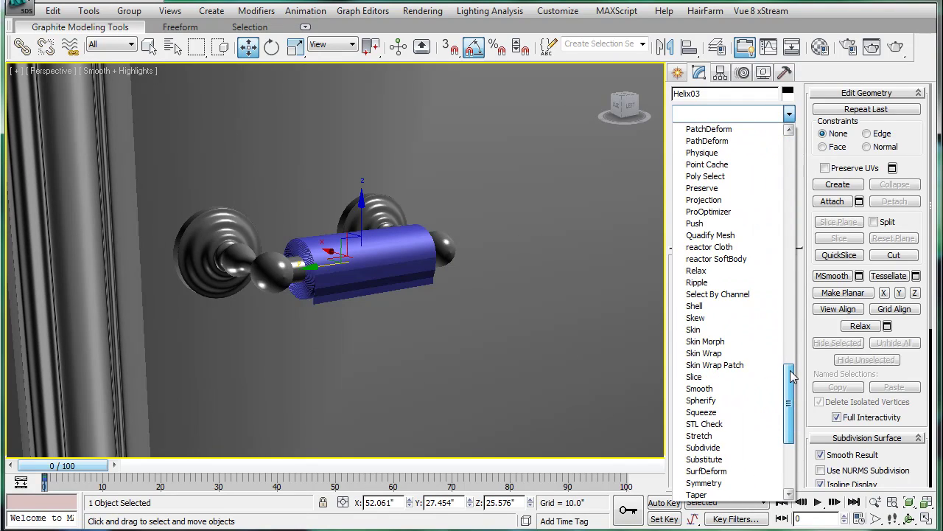
{"action": "left_click", "coordinate": [700, 388]}
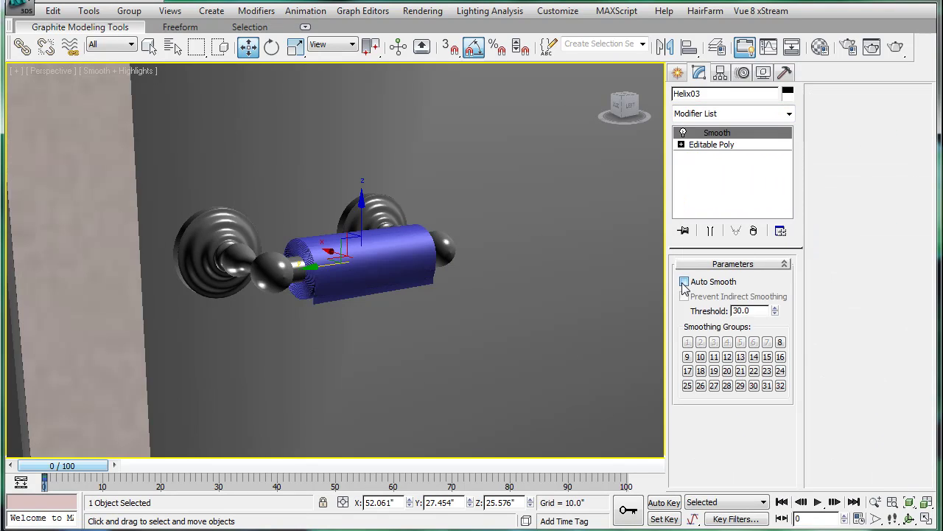
Step: Hide the bathroom's roof object to expose the interior from above
{"action": "scroll", "coordinate": [422, 212], "scroll_direction": "down", "scroll_amount": 8}
{"action": "middle_click_drag", "start_coordinate": [423, 211], "coordinate": [368, 258], "text": "alt"}
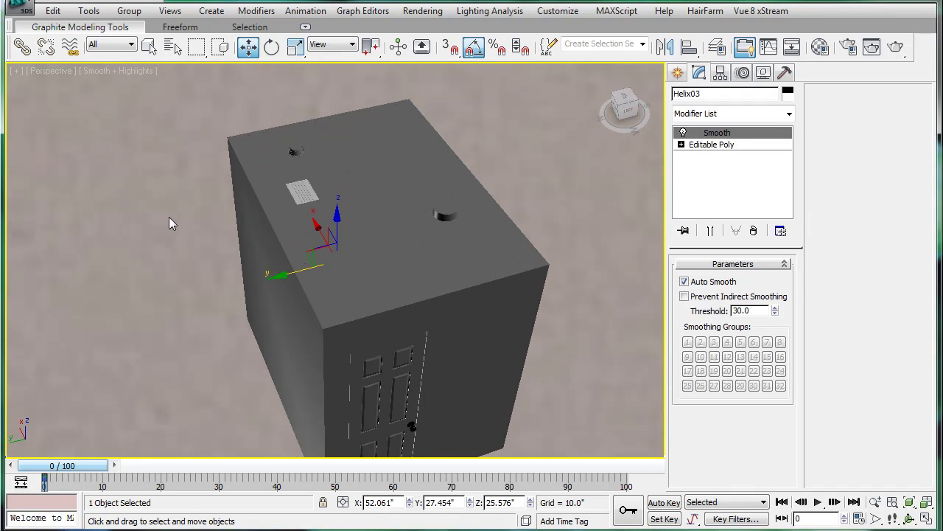
{"action": "left_click", "coordinate": [166, 216]}
{"action": "scroll", "coordinate": [329, 247], "scroll_direction": "up", "scroll_amount": 4}
{"action": "scroll", "coordinate": [329, 246], "scroll_direction": "down", "scroll_amount": 5}
{"action": "scroll", "coordinate": [351, 243], "scroll_direction": "up", "scroll_amount": 8}
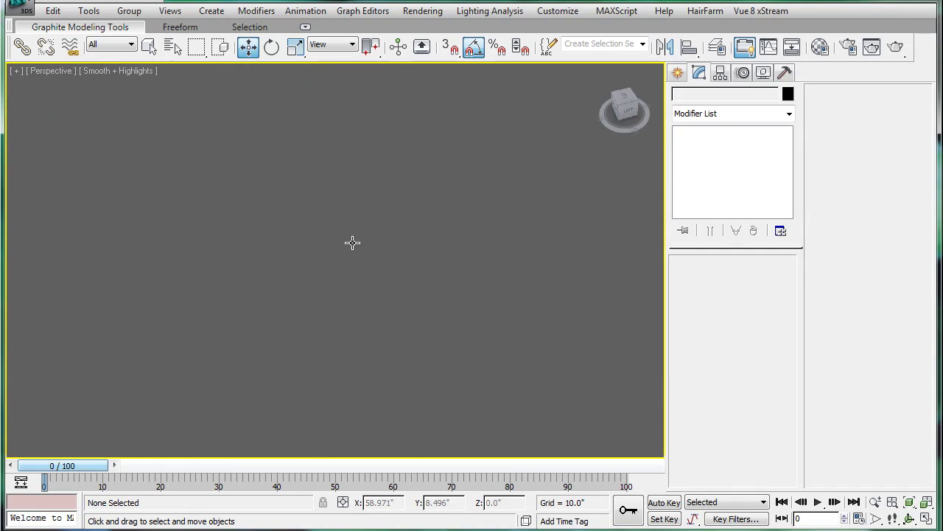
{"action": "middle_click_drag", "start_coordinate": [227, 220], "coordinate": [378, 250]}
{"action": "scroll", "coordinate": [378, 250], "scroll_direction": "down", "scroll_amount": 3}
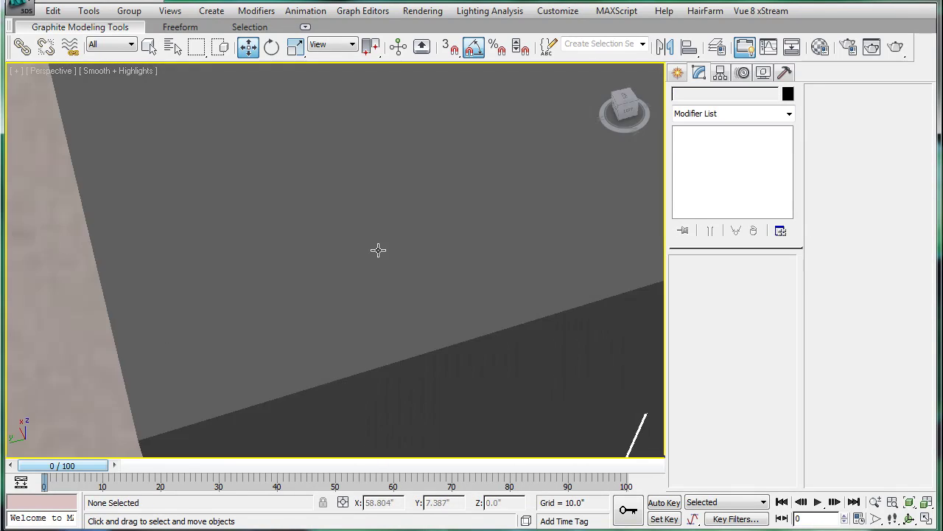
{"action": "left_click", "coordinate": [356, 208]}
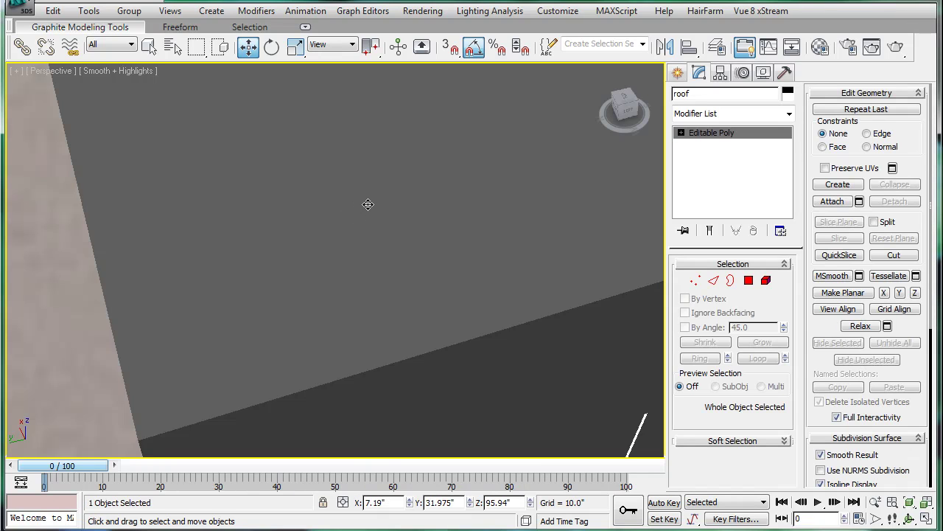
{"action": "right_click", "coordinate": [374, 206]}
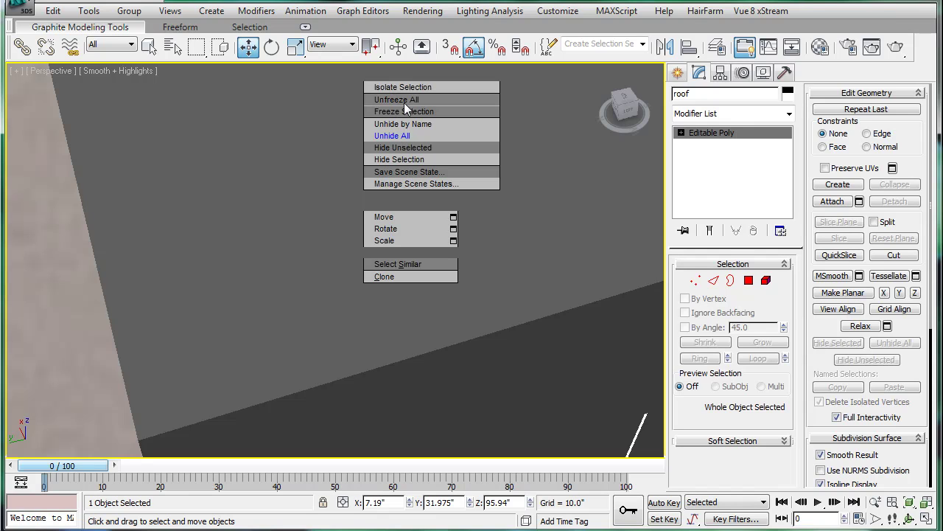
{"action": "left_click", "coordinate": [400, 159]}
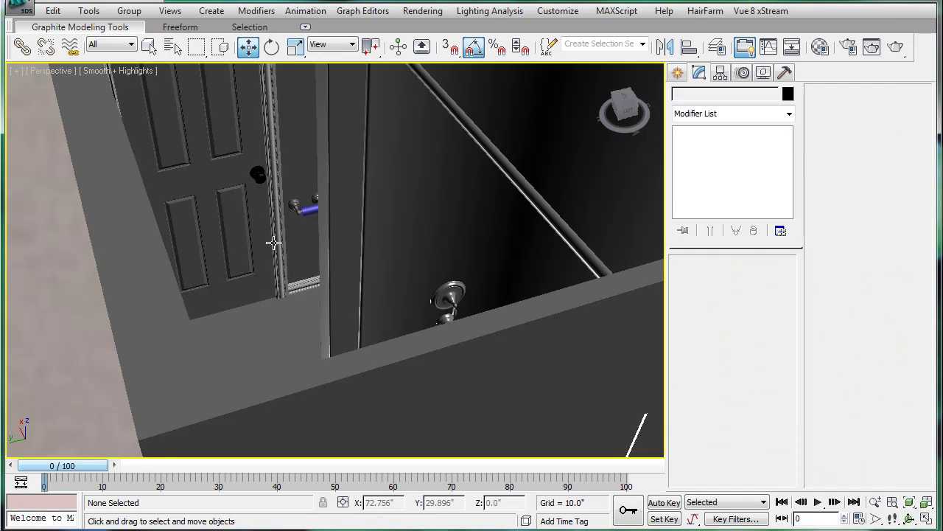
Step: Assign a material from the Material Editor to the toilet paper roll
{"action": "scroll", "coordinate": [313, 188], "scroll_direction": "up", "scroll_amount": 8}
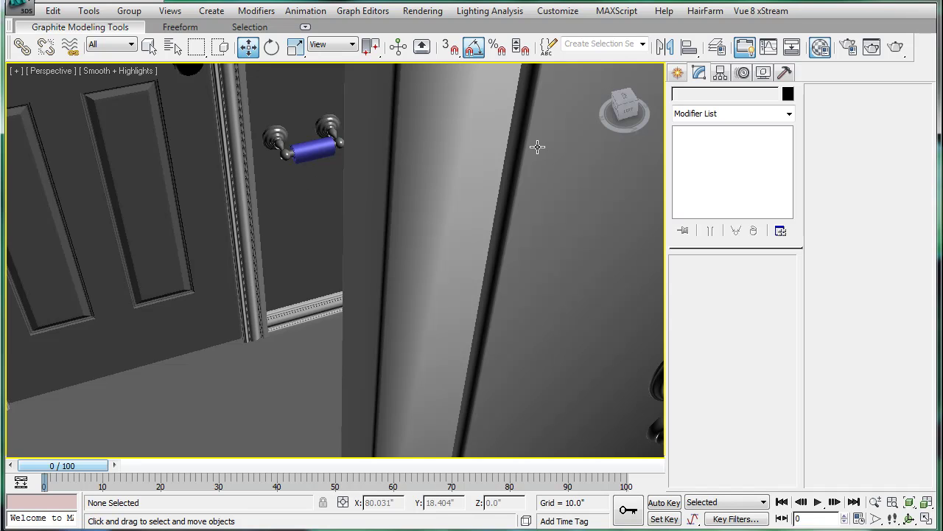
{"action": "key", "text": "m"}
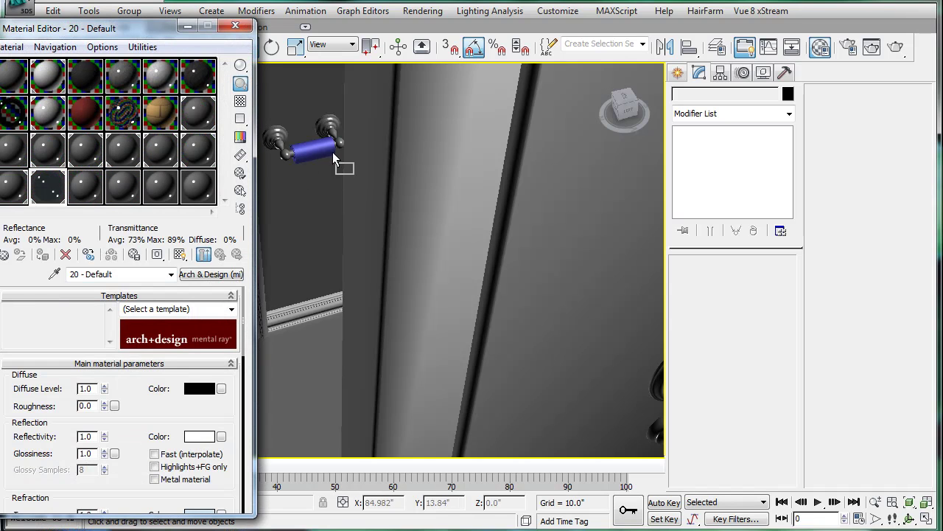
{"action": "left_click", "coordinate": [236, 29]}
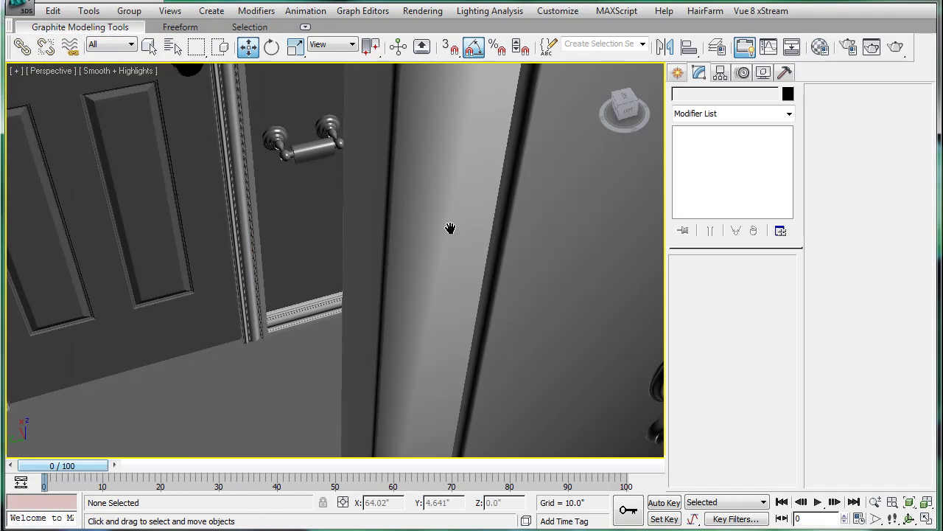
Step: Create an AutoGrid box about 16 by 30 inches and 2 inches high on the floor beside the bathtub
{"action": "middle_click_drag", "start_coordinate": [449, 228], "coordinate": [420, 296], "text": "alt"}
{"action": "scroll", "coordinate": [425, 294], "scroll_direction": "down", "scroll_amount": 4}
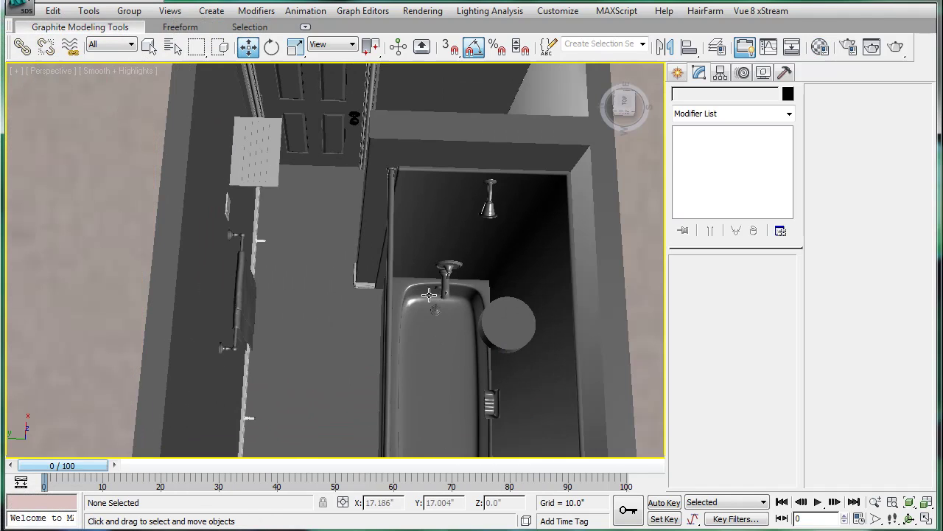
{"action": "left_click", "coordinate": [677, 73]}
{"action": "left_click", "coordinate": [685, 99]}
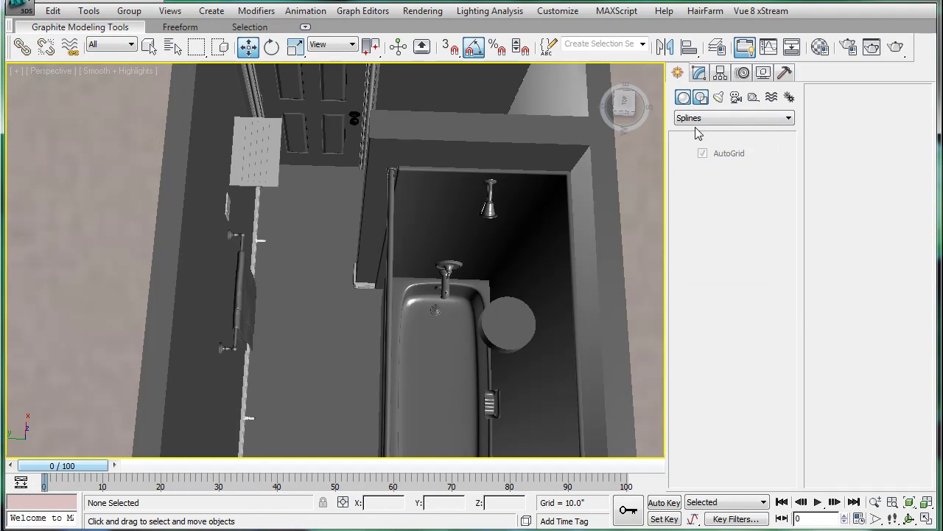
{"action": "left_click", "coordinate": [704, 172]}
{"action": "middle_click_drag", "start_coordinate": [356, 305], "coordinate": [369, 240]}
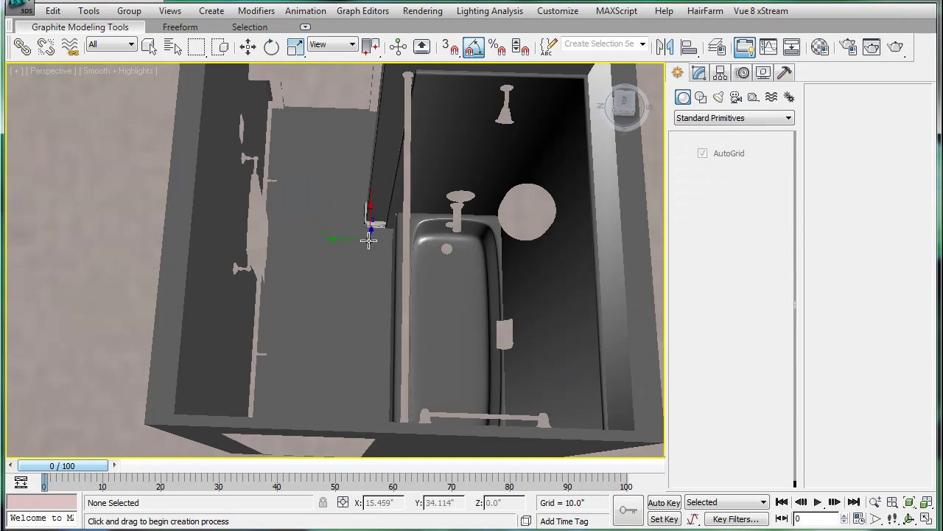
{"action": "left_click_drag", "start_coordinate": [323, 271], "coordinate": [380, 382]}
{"action": "left_click", "coordinate": [388, 327]}
{"action": "left_click", "coordinate": [389, 328]}
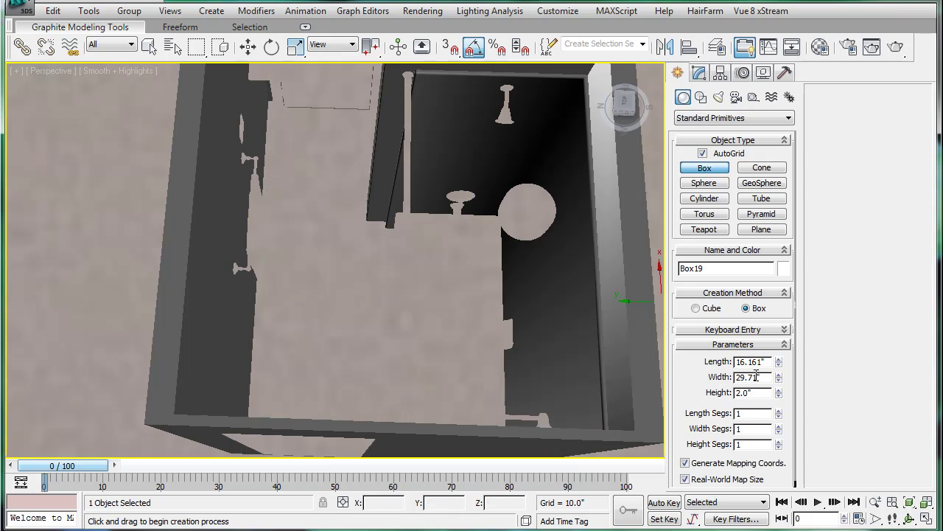
Step: Set the floor box's width to 24 inches and its length to 17.5 inches
{"action": "type", "text": "24"}
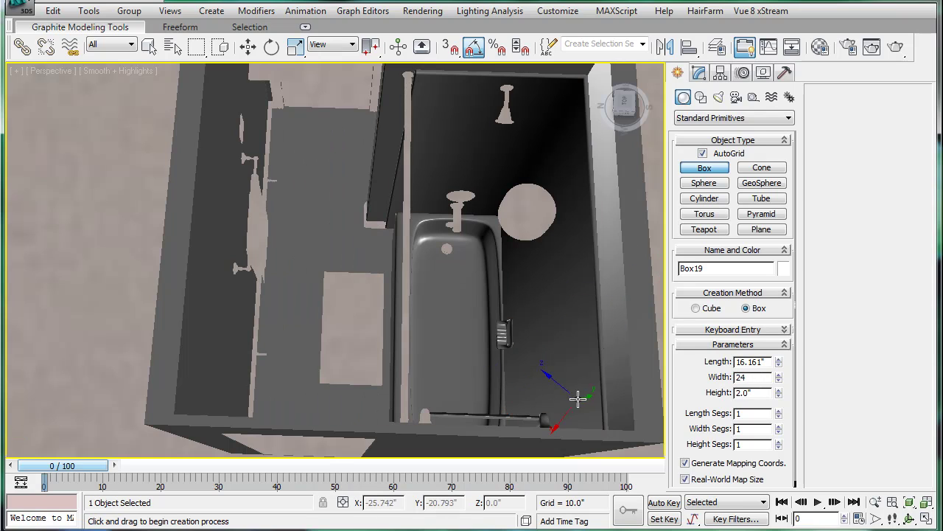
{"action": "key", "text": "Return"}
{"action": "left_click_drag", "start_coordinate": [765, 362], "coordinate": [718, 361]}
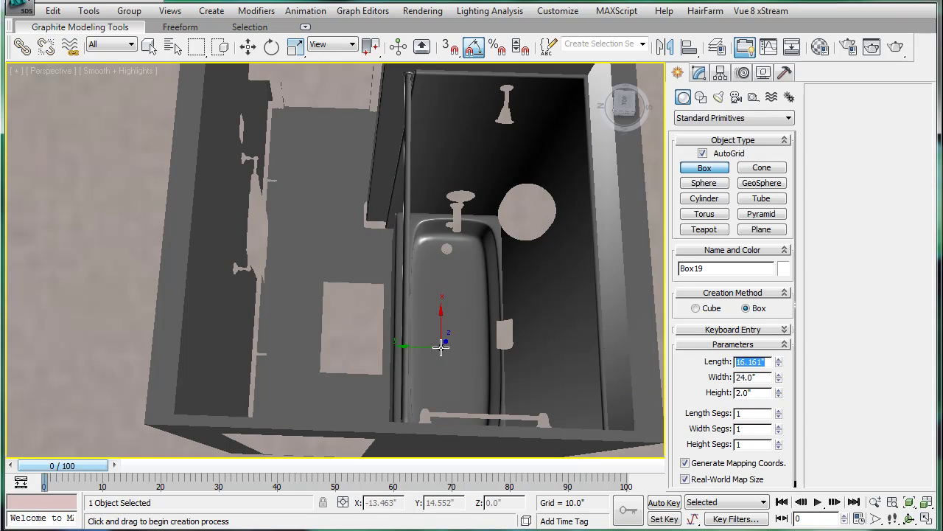
{"action": "type", "text": "17.5"}
{"action": "key", "text": "Return"}
Step: Reduce the floor box's height to 0.25 inches
{"action": "scroll", "coordinate": [406, 309], "scroll_direction": "up", "scroll_amount": 5}
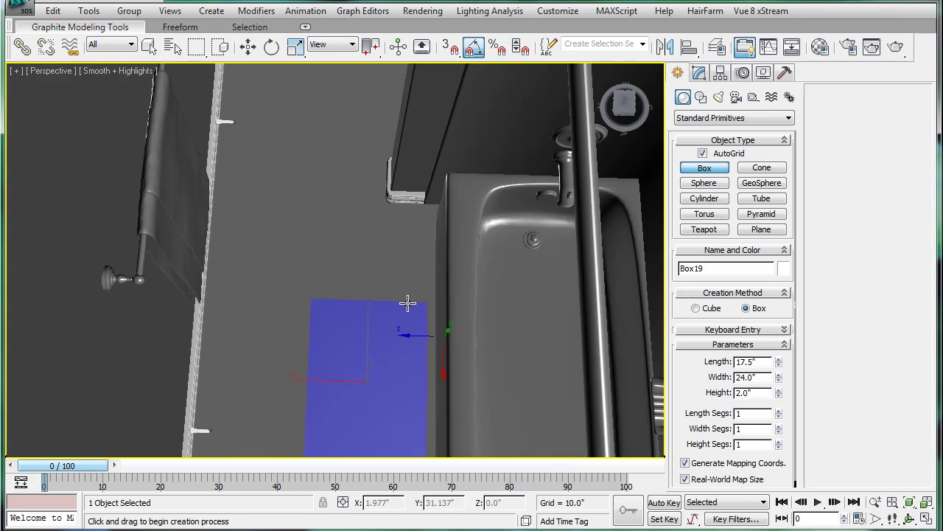
{"action": "middle_click_drag", "start_coordinate": [364, 331], "coordinate": [378, 213], "text": "alt"}
{"action": "scroll", "coordinate": [379, 235], "scroll_direction": "up", "scroll_amount": 3}
{"action": "middle_click_drag", "start_coordinate": [404, 270], "coordinate": [385, 99]}
{"action": "left_click_drag", "start_coordinate": [780, 398], "coordinate": [791, 458]}
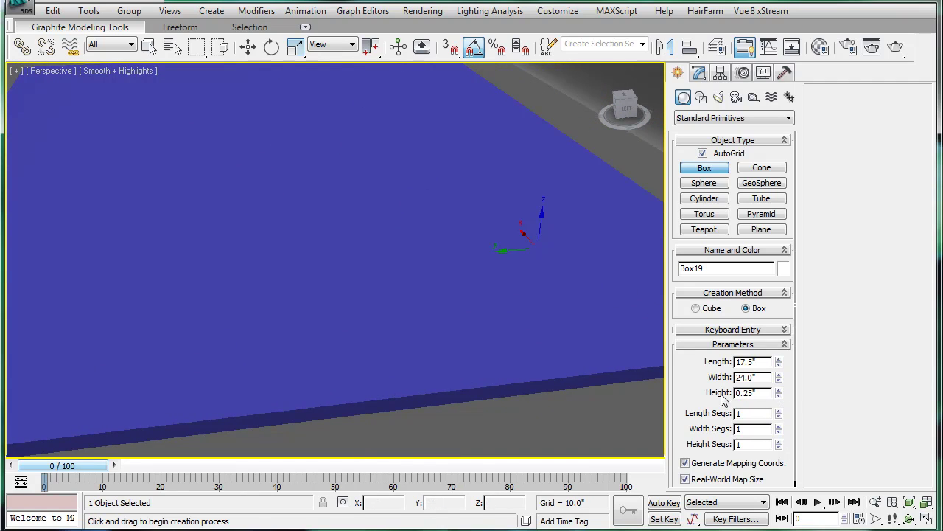
Step: Convert the floor box to an editable poly and chamfer all its edges by 0.02 inches with 1 segment
{"action": "middle_click_drag", "start_coordinate": [609, 381], "coordinate": [412, 234], "text": "alt"}
{"action": "scroll", "coordinate": [411, 234], "scroll_direction": "up", "scroll_amount": 2}
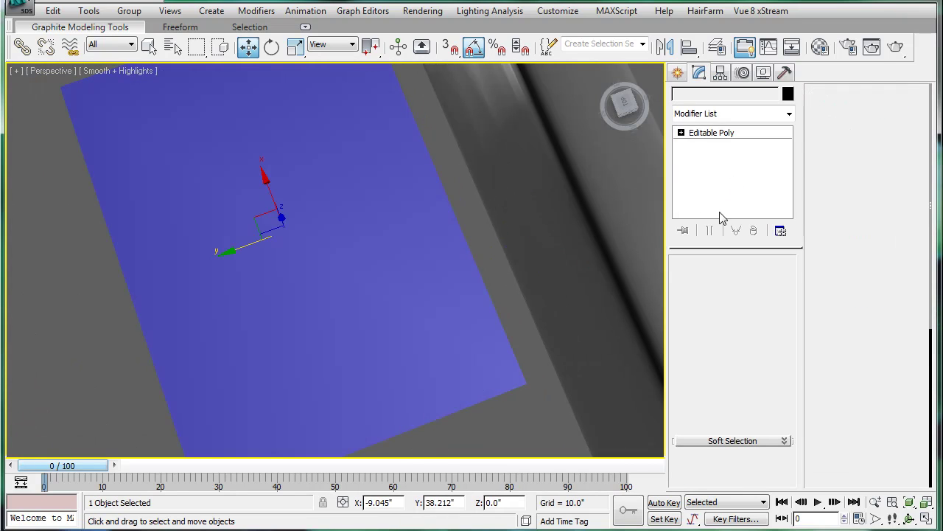
{"action": "left_click", "coordinate": [713, 281]}
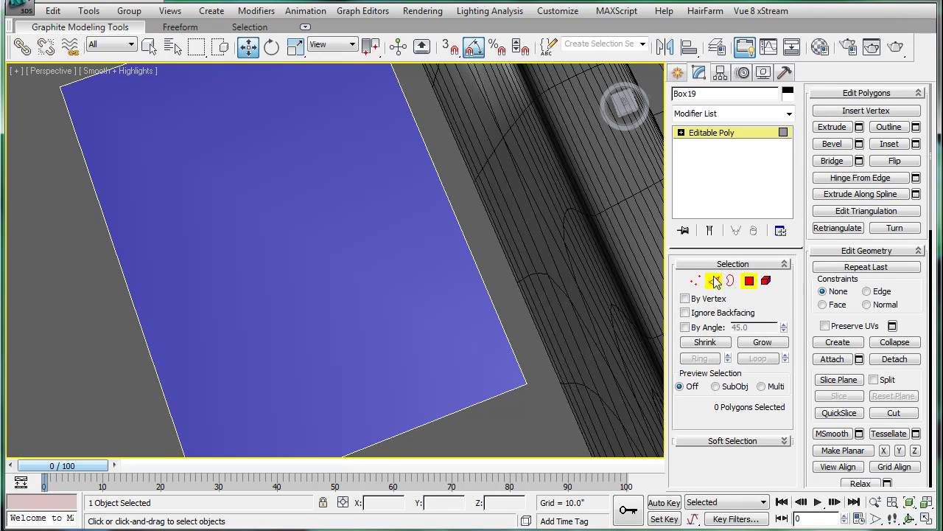
{"action": "left_click", "coordinate": [729, 281]}
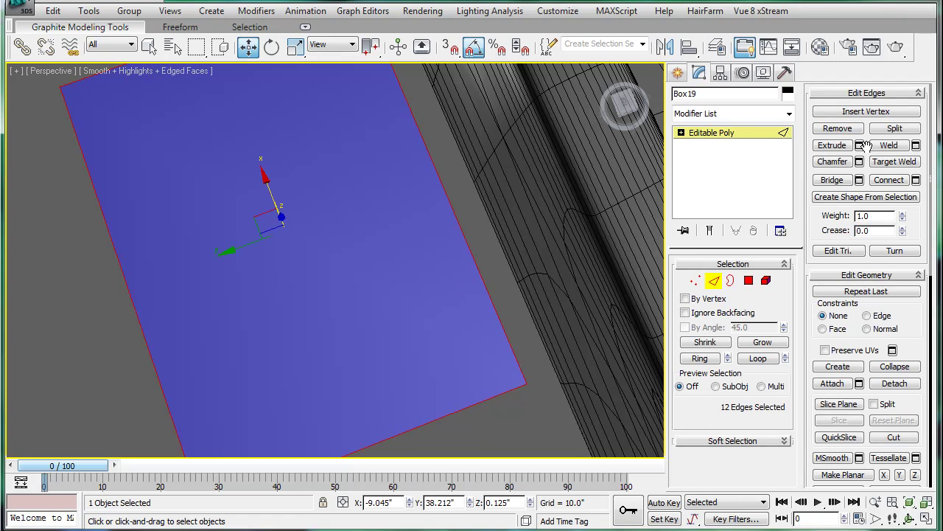
{"action": "left_click", "coordinate": [859, 161]}
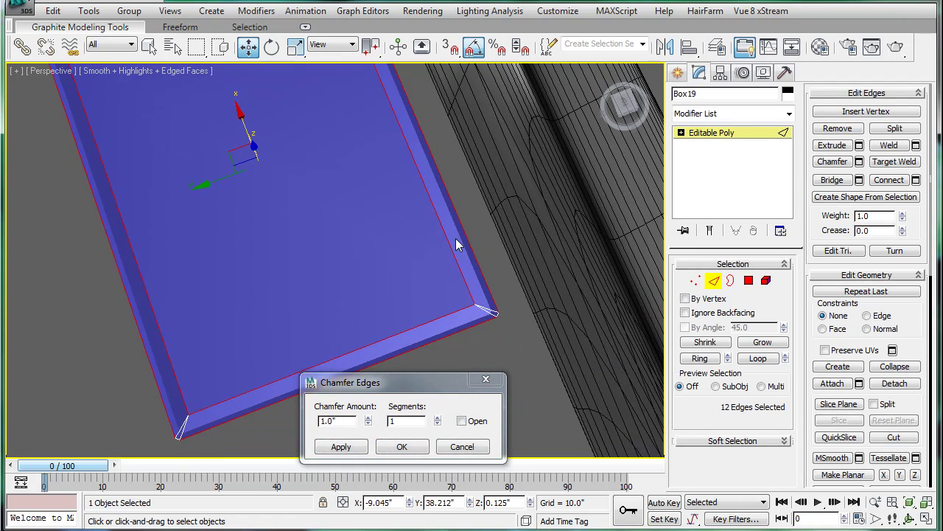
{"action": "scroll", "coordinate": [463, 255], "scroll_direction": "up", "scroll_amount": 2}
{"action": "middle_click_drag", "start_coordinate": [492, 316], "coordinate": [479, 255], "text": "alt"}
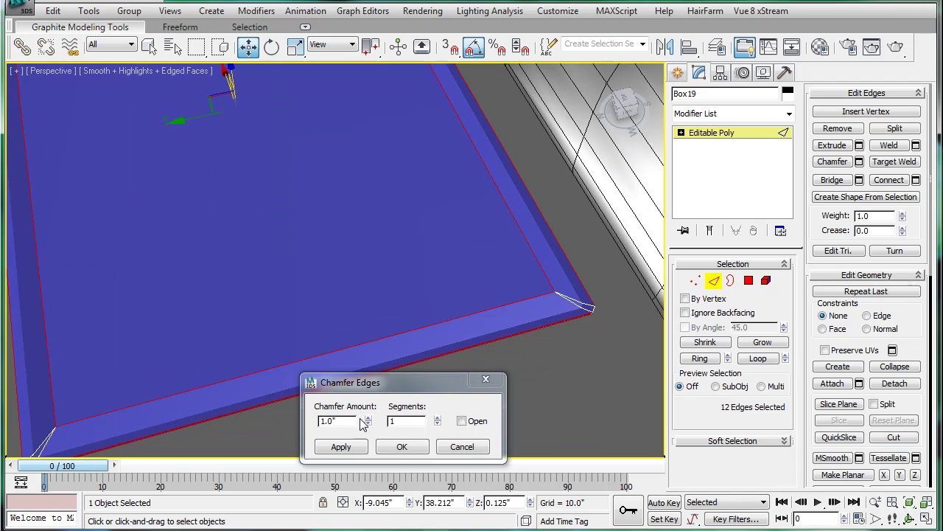
{"action": "left_click_drag", "start_coordinate": [364, 422], "coordinate": [405, 496]}
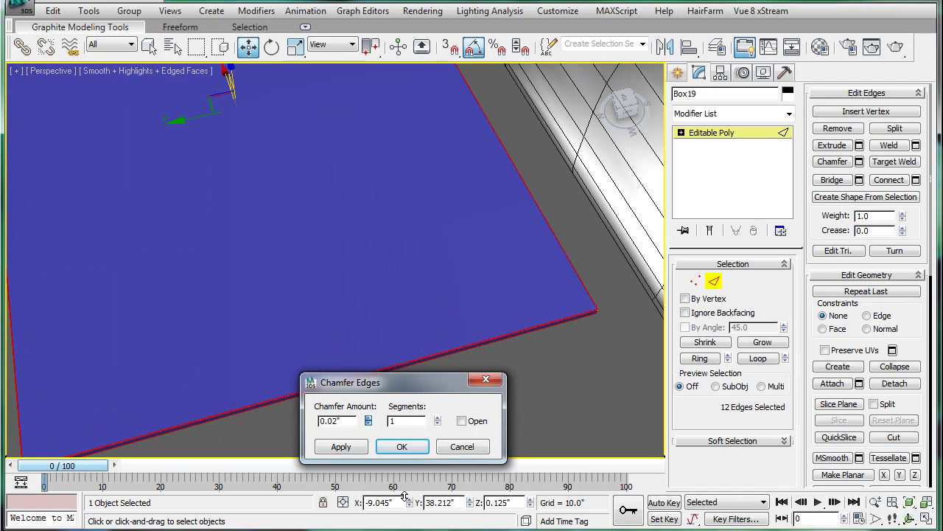
{"action": "left_click", "coordinate": [401, 446]}
{"action": "left_click", "coordinate": [704, 134]}
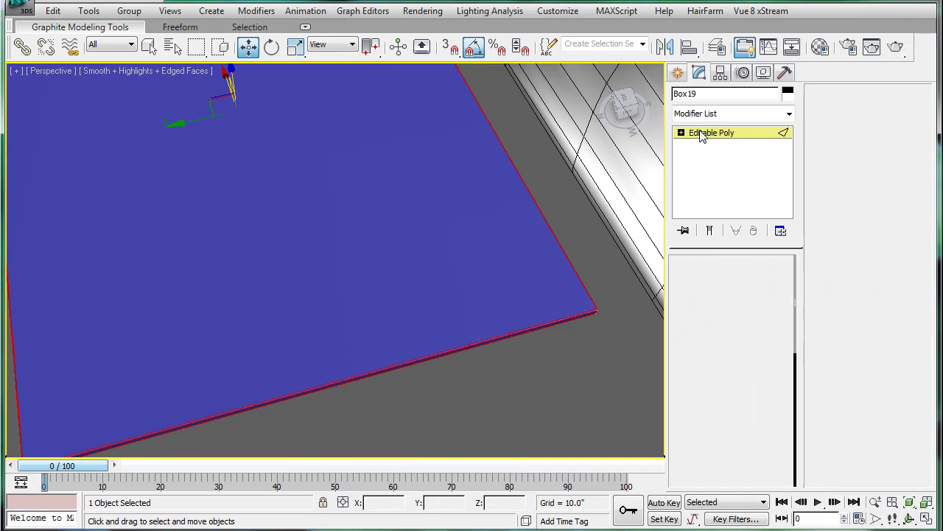
Step: Apply a MeshSmooth modifier to the chamfered floor mat beside the bathtub
{"action": "middle_click_drag", "start_coordinate": [486, 217], "coordinate": [483, 261]}
{"action": "scroll", "coordinate": [474, 254], "scroll_direction": "down", "scroll_amount": 7}
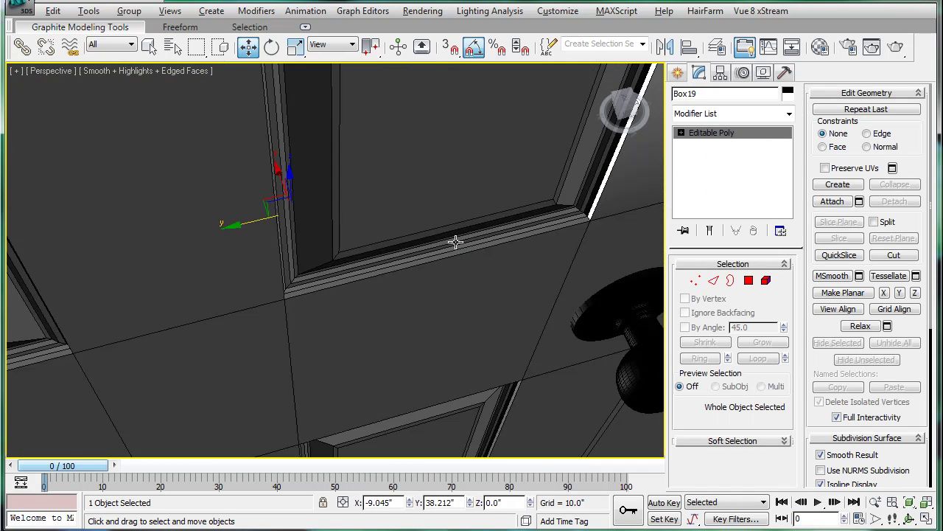
{"action": "scroll", "coordinate": [457, 243], "scroll_direction": "up", "scroll_amount": 3}
{"action": "key", "text": "shift+z"}
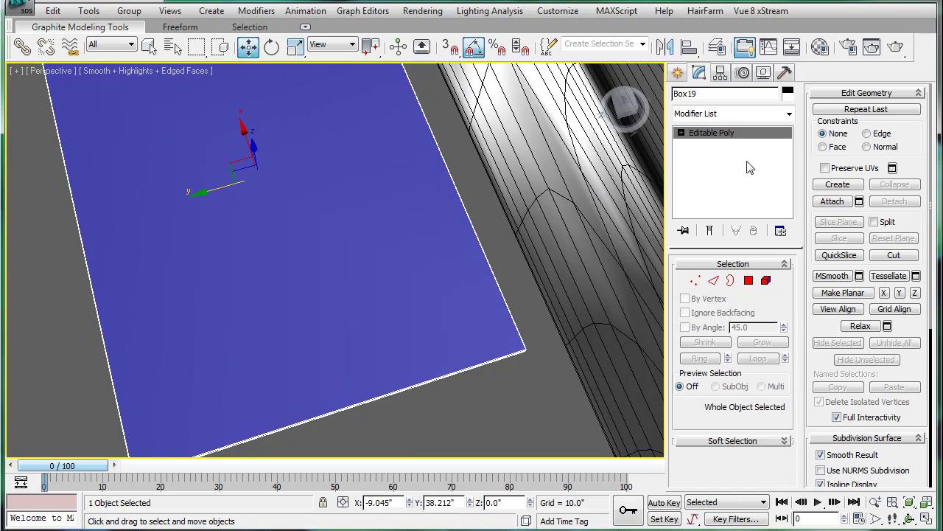
{"action": "key", "text": "shift+z"}
{"action": "left_click", "coordinate": [789, 115]}
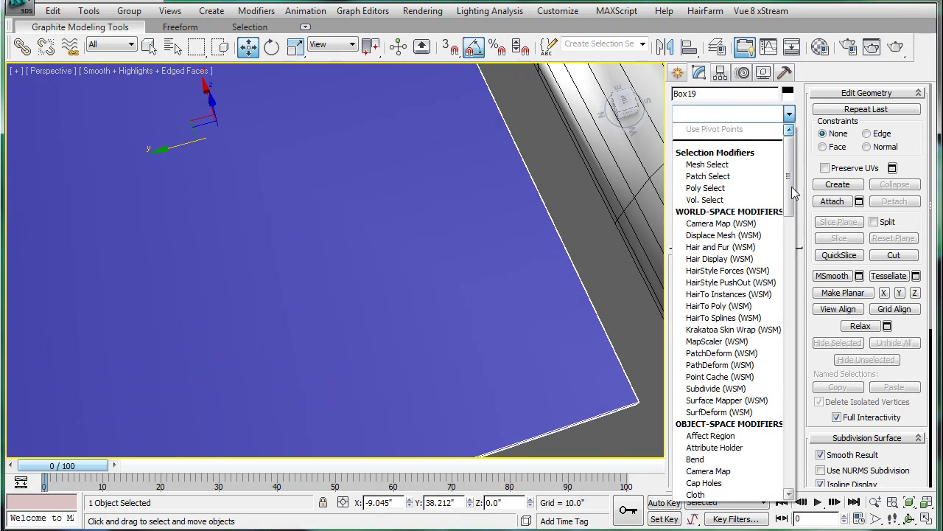
{"action": "left_click_drag", "start_coordinate": [788, 195], "coordinate": [793, 352]}
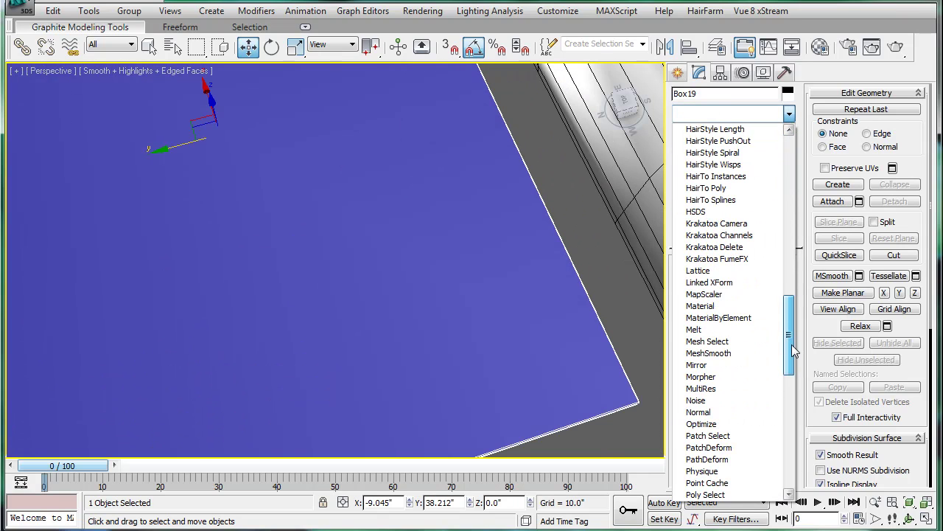
{"action": "left_click", "coordinate": [711, 354]}
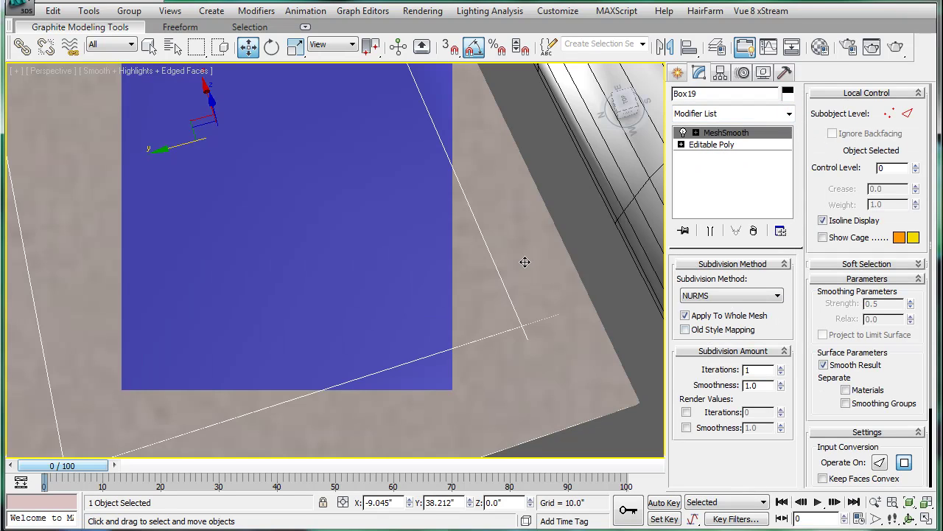
Step: Turn off the edged faces display and inspect the floor mat's smoothed edge and corner up close
{"action": "scroll", "coordinate": [505, 272], "scroll_direction": "down", "scroll_amount": 1}
{"action": "scroll", "coordinate": [506, 271], "scroll_direction": "up", "scroll_amount": 1}
{"action": "middle_click_drag", "start_coordinate": [507, 270], "coordinate": [582, 94], "text": "alt"}
{"action": "scroll", "coordinate": [582, 93], "scroll_direction": "up", "scroll_amount": 1}
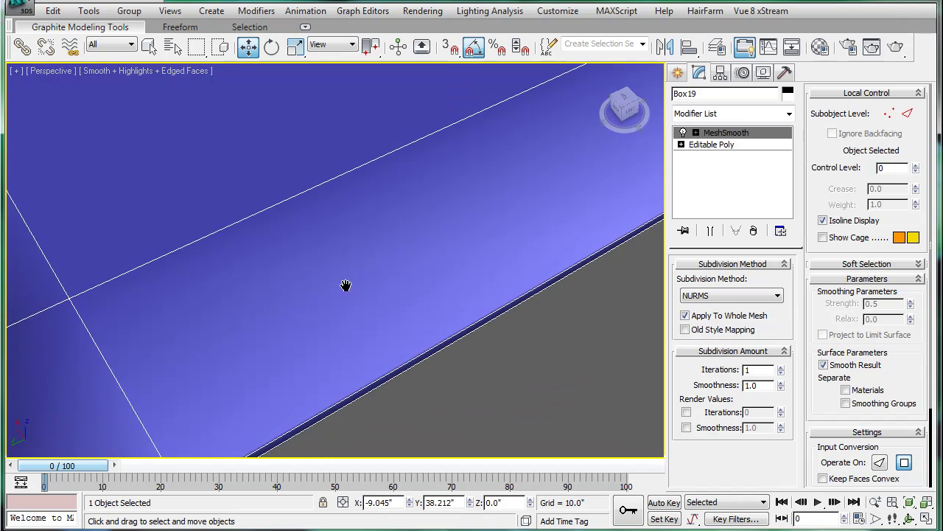
{"action": "middle_click_drag", "start_coordinate": [346, 285], "coordinate": [371, 227]}
{"action": "key", "text": "F4"}
{"action": "scroll", "coordinate": [364, 228], "scroll_direction": "down", "scroll_amount": 3}
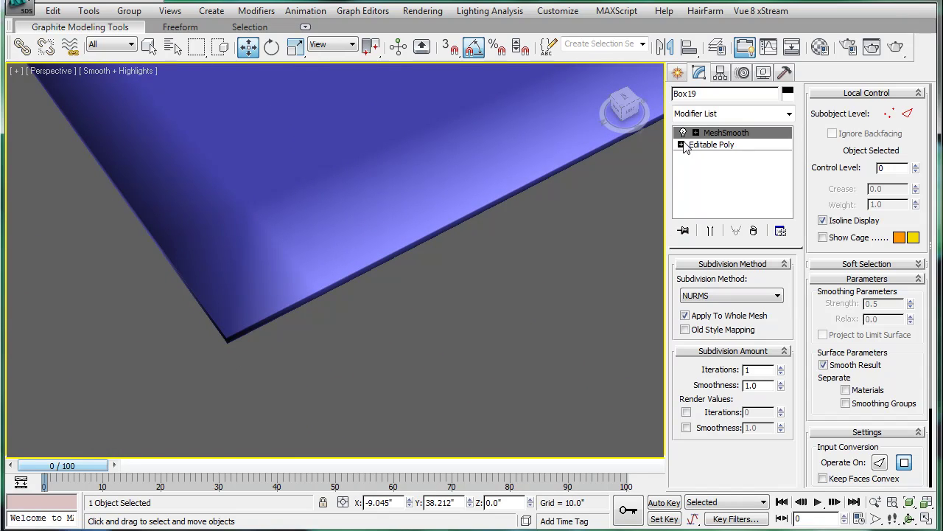
Step: Select the mat's top polygons in the editable poly, clear the sub-object level and return to the MeshSmooth modifier
{"action": "left_click", "coordinate": [706, 157]}
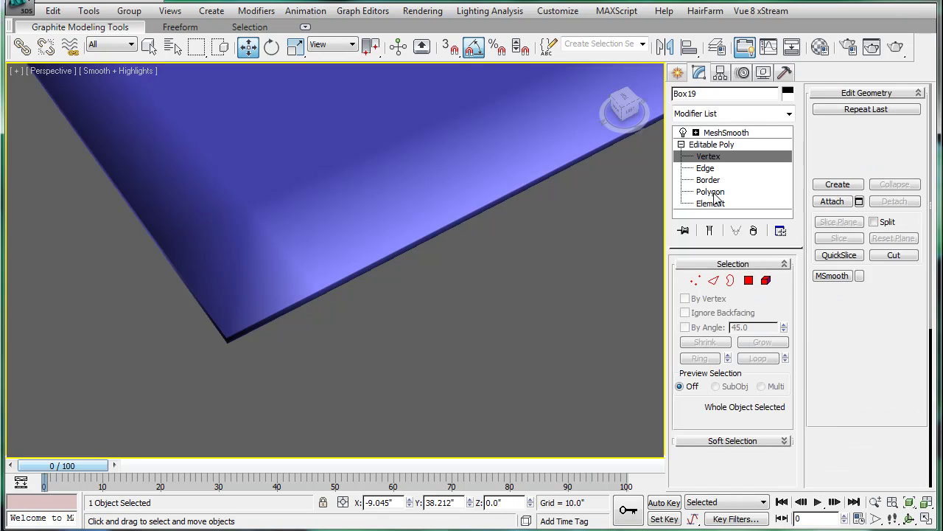
{"action": "key", "text": "4"}
{"action": "left_click", "coordinate": [443, 136]}
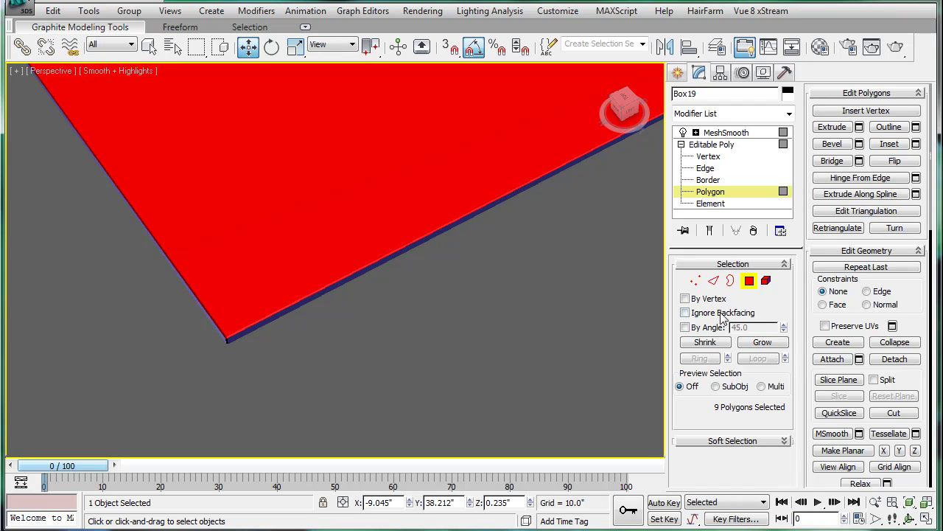
{"action": "left_click", "coordinate": [711, 144]}
{"action": "left_click", "coordinate": [719, 133]}
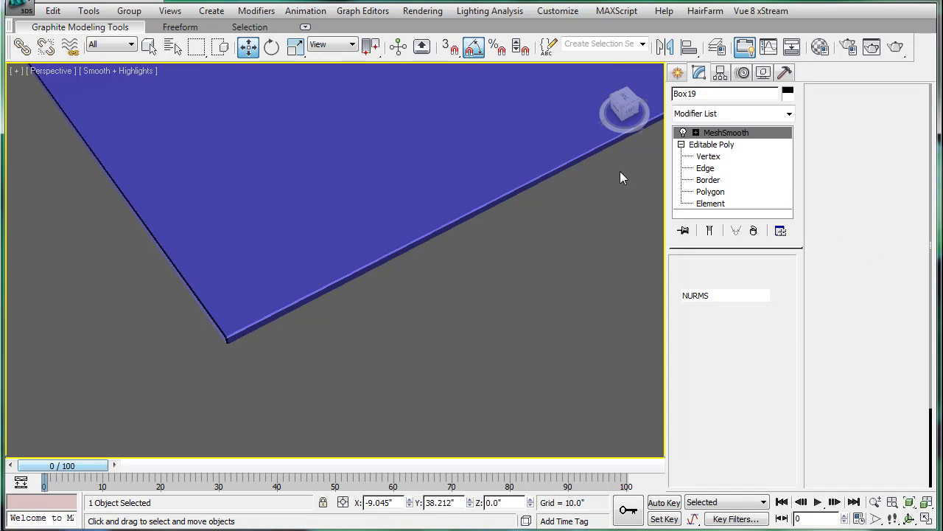
Step: Move the floor mat to about X -6.7 and Y 37.4 inches beside the bathtub
{"action": "middle_click_drag", "start_coordinate": [519, 203], "coordinate": [474, 231]}
{"action": "scroll", "coordinate": [474, 230], "scroll_direction": "down", "scroll_amount": 10}
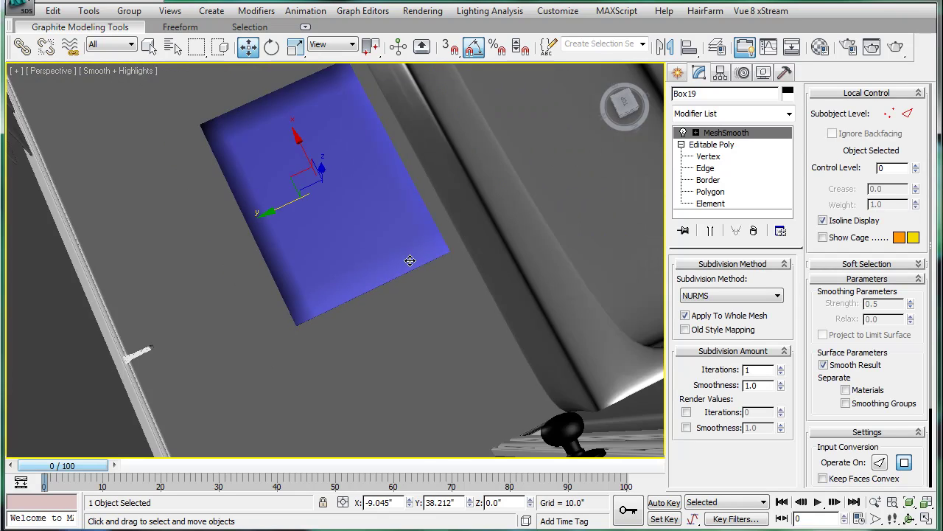
{"action": "middle_click_drag", "start_coordinate": [409, 280], "coordinate": [386, 267], "text": "alt"}
{"action": "left_click_drag", "start_coordinate": [326, 303], "coordinate": [316, 293]}
Step: Check how the mat sits on the floor in a wireframe left view and in the shaded perspective view
{"action": "key", "text": "l"}
{"action": "left_click", "coordinate": [444, 227]}
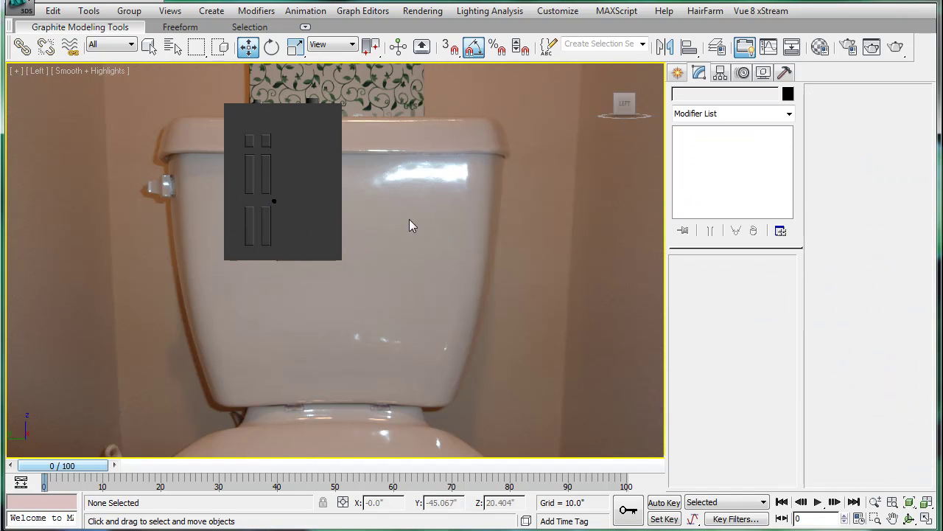
{"action": "middle_click_drag", "start_coordinate": [410, 219], "coordinate": [424, 133]}
{"action": "key", "text": "F3"}
{"action": "scroll", "coordinate": [362, 211], "scroll_direction": "up", "scroll_amount": 4}
{"action": "mouse_move", "coordinate": [313, 140]}
{"action": "middle_mouse_down"}
{"action": "mouse_move", "coordinate": [355, 209]}
{"action": "mouse_move", "coordinate": [355, 261]}
{"action": "middle_mouse_up"}
{"action": "scroll", "coordinate": [371, 268], "scroll_direction": "up", "scroll_amount": 4}
{"action": "scroll", "coordinate": [370, 264], "scroll_direction": "down", "scroll_amount": 1}
{"action": "key", "text": "p"}
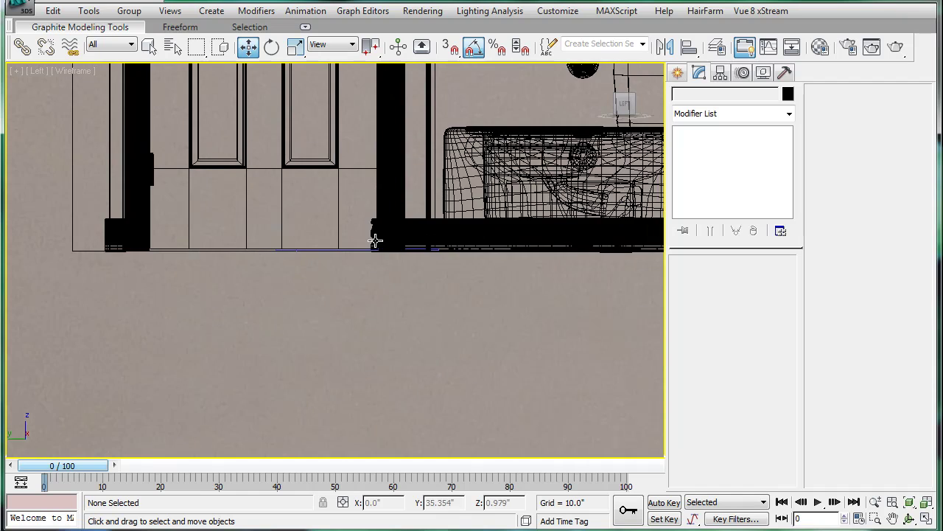
{"action": "scroll", "coordinate": [368, 262], "scroll_direction": "up", "scroll_amount": 3}
{"action": "scroll", "coordinate": [340, 222], "scroll_direction": "up", "scroll_amount": 4}
{"action": "key", "text": "F3"}
{"action": "scroll", "coordinate": [341, 240], "scroll_direction": "down", "scroll_amount": 6}
{"action": "mouse_move", "coordinate": [342, 240]}
{"action": "middle_mouse_down", "text": "alt"}
{"action": "mouse_move", "coordinate": [362, 274]}
{"action": "mouse_move", "coordinate": [334, 337]}
{"action": "mouse_move", "coordinate": [471, 317]}
{"action": "mouse_move", "coordinate": [423, 310]}
{"action": "mouse_move", "coordinate": [382, 331]}
{"action": "mouse_move", "coordinate": [332, 312]}
{"action": "middle_mouse_up", "text": "alt"}
Step: Select the floor mat and delete its MeshSmooth modifier, keeping only the editable poly
{"action": "left_click", "coordinate": [369, 297]}
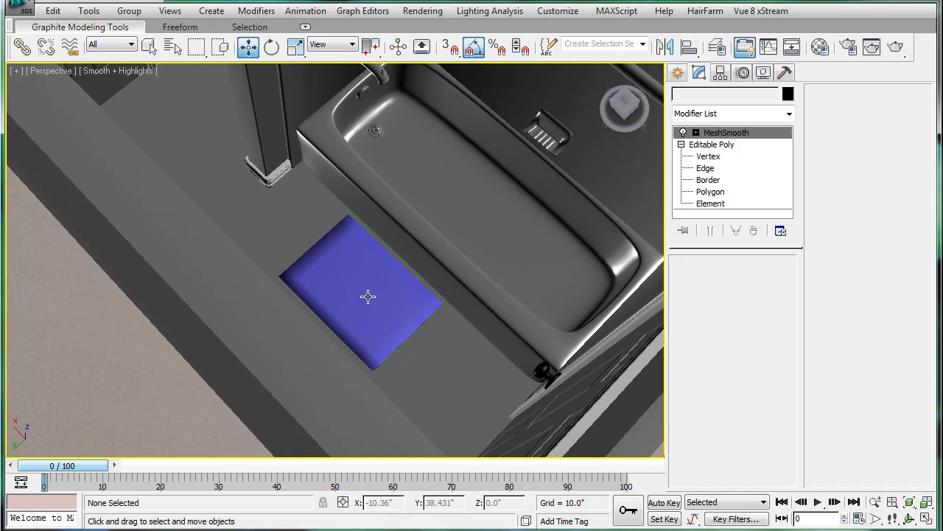
{"action": "right_click", "coordinate": [724, 133]}
{"action": "left_click", "coordinate": [756, 158]}
Step: Slide the floor mat along its X axis to about X -2.1 inches
{"action": "scroll", "coordinate": [443, 267], "scroll_direction": "up", "scroll_amount": 6}
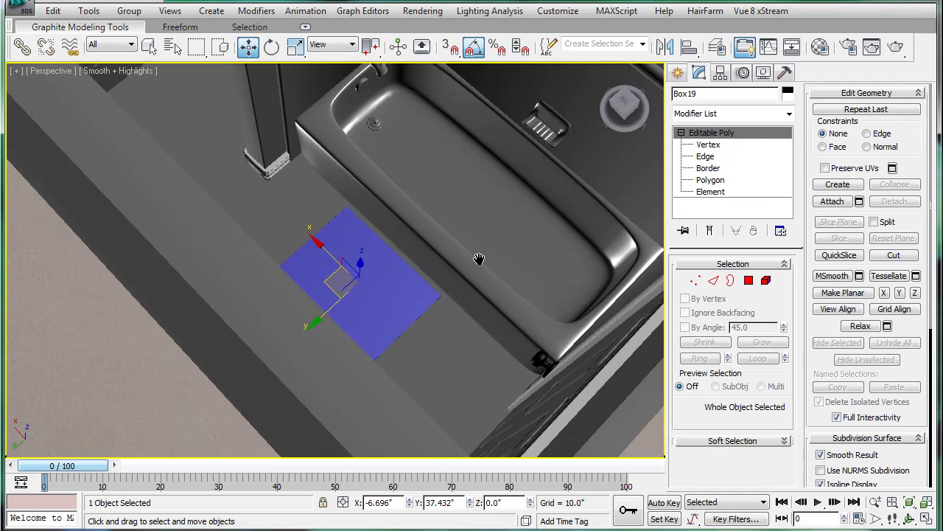
{"action": "left_click_drag", "start_coordinate": [403, 236], "coordinate": [361, 188]}
{"action": "scroll", "coordinate": [353, 170], "scroll_direction": "down", "scroll_amount": 4}
{"action": "scroll", "coordinate": [354, 170], "scroll_direction": "down", "scroll_amount": 4}
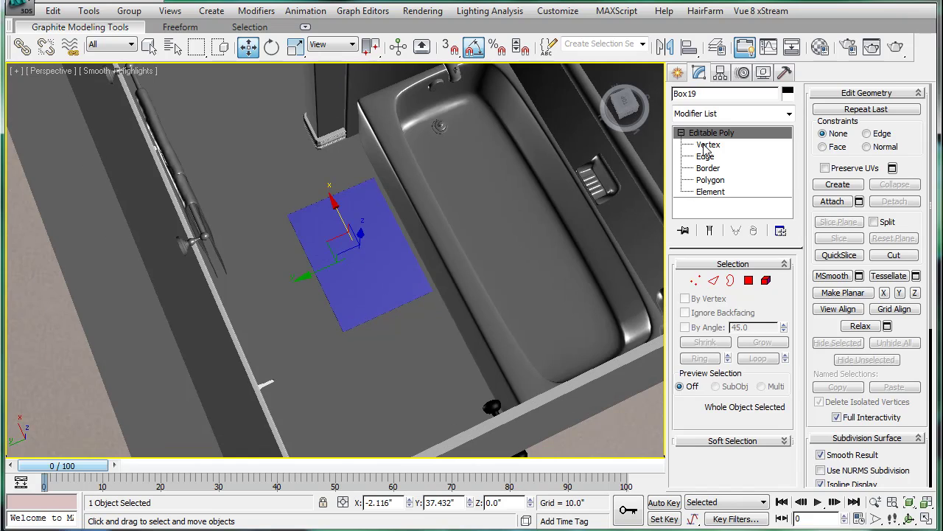
Step: Select the mat's 12 top vertices in the wireframe left view, lower them slightly and leave vertex editing
{"action": "left_click", "coordinate": [707, 145]}
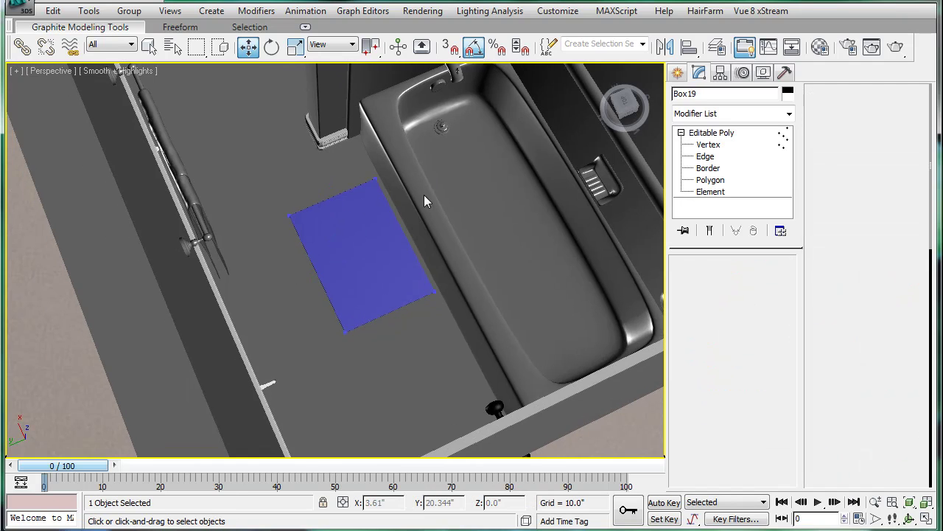
{"action": "key", "text": "f"}
{"action": "key", "text": "F3"}
{"action": "scroll", "coordinate": [393, 213], "scroll_direction": "up", "scroll_amount": 5}
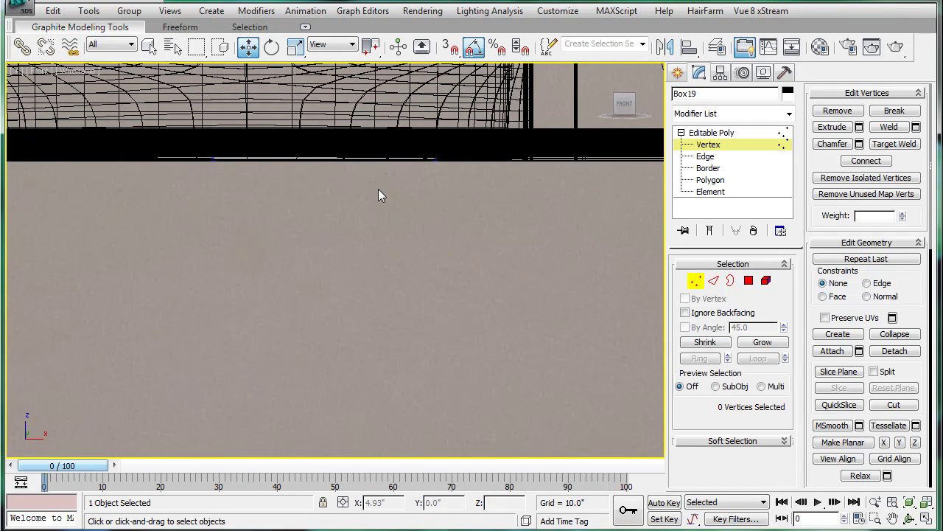
{"action": "scroll", "coordinate": [378, 191], "scroll_direction": "down", "scroll_amount": 3}
{"action": "middle_click_drag", "start_coordinate": [379, 190], "coordinate": [365, 249]}
{"action": "key", "text": "l"}
{"action": "scroll", "coordinate": [310, 243], "scroll_direction": "up", "scroll_amount": 5}
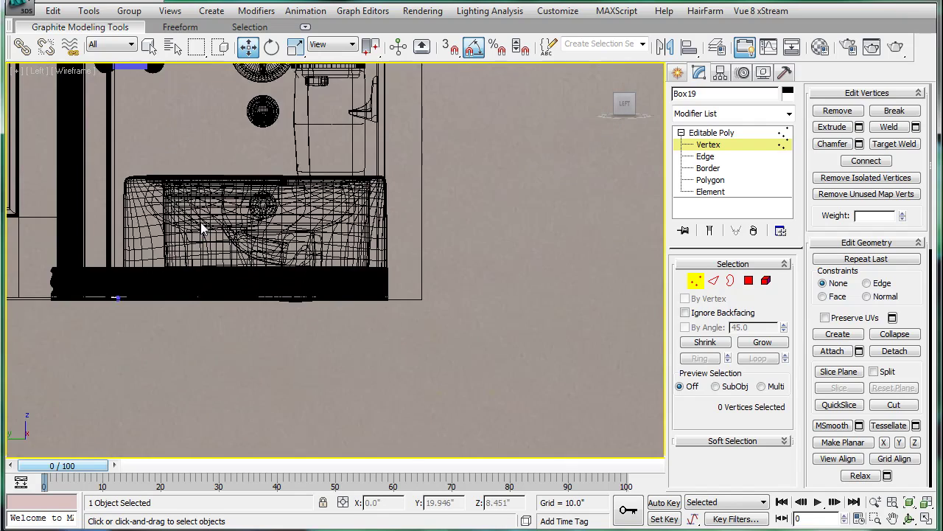
{"action": "middle_click_drag", "start_coordinate": [200, 221], "coordinate": [402, 203]}
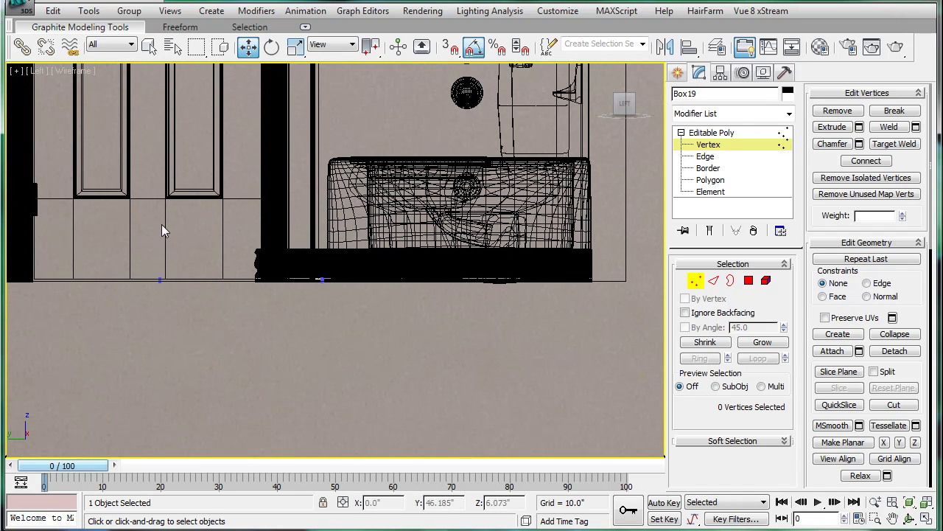
{"action": "scroll", "coordinate": [162, 225], "scroll_direction": "up", "scroll_amount": 4}
{"action": "middle_click_drag", "start_coordinate": [220, 202], "coordinate": [172, 195]}
{"action": "scroll", "coordinate": [251, 187], "scroll_direction": "up", "scroll_amount": 2}
{"action": "left_click_drag", "start_coordinate": [71, 200], "coordinate": [644, 250]}
{"action": "middle_click_drag", "start_coordinate": [489, 233], "coordinate": [552, 227]}
{"action": "scroll", "coordinate": [392, 213], "scroll_direction": "up", "scroll_amount": 2}
{"action": "middle_click_drag", "start_coordinate": [392, 213], "coordinate": [442, 170]}
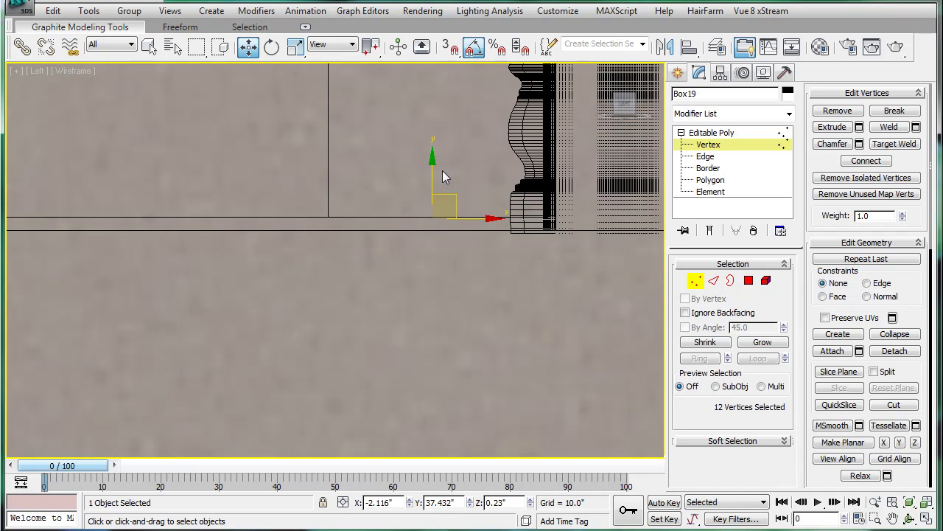
{"action": "left_click_drag", "start_coordinate": [431, 171], "coordinate": [435, 174]}
{"action": "left_click", "coordinate": [712, 133]}
Step: Give the floor mat a different object color in the shaded perspective view and deselect it
{"action": "key", "text": "p"}
{"action": "key", "text": "F3"}
{"action": "middle_click_drag", "start_coordinate": [424, 202], "coordinate": [436, 228], "text": "alt"}
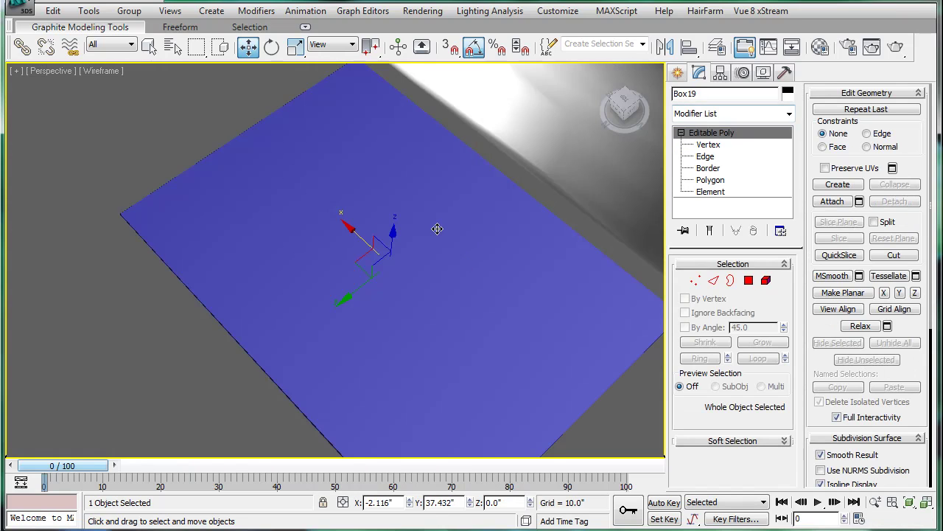
{"action": "scroll", "coordinate": [505, 217], "scroll_direction": "up", "scroll_amount": 2}
{"action": "key", "text": "shift+z"}
{"action": "key", "text": "shift+z"}
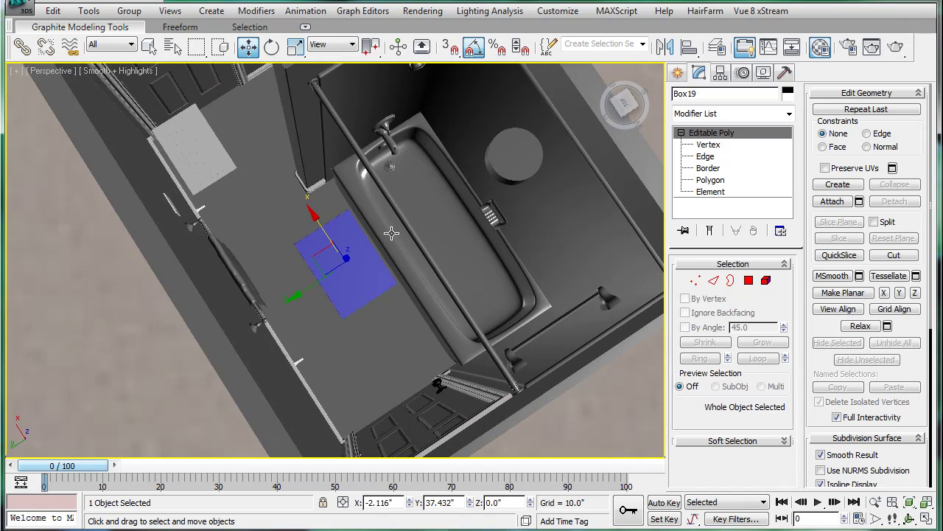
{"action": "key", "text": "m"}
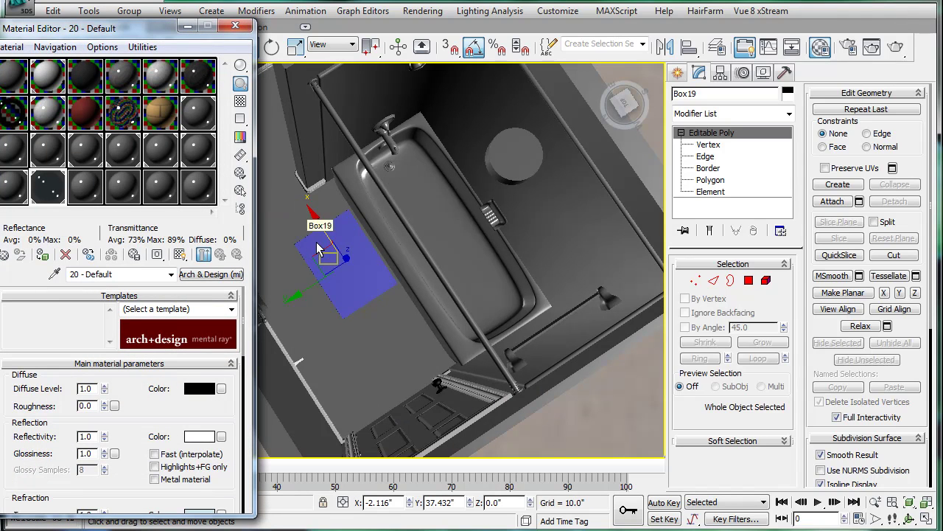
{"action": "left_click", "coordinate": [235, 26]}
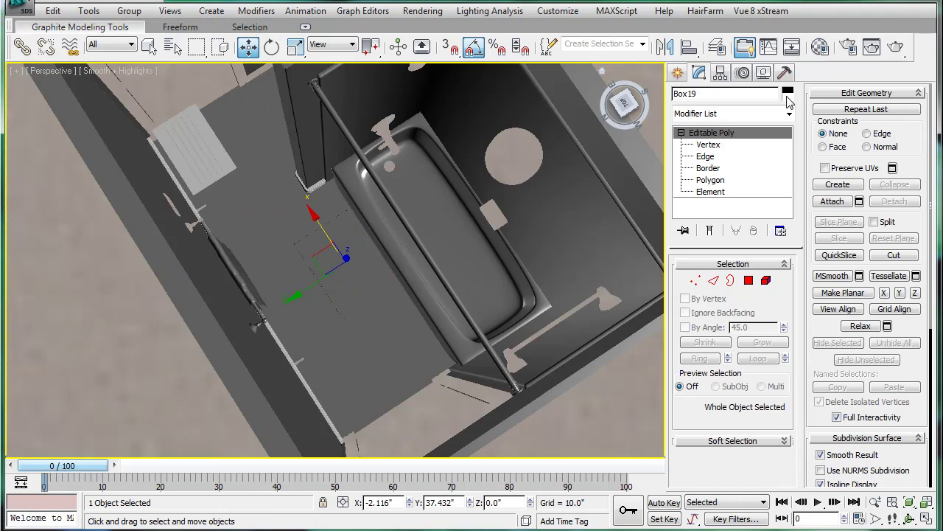
{"action": "left_click", "coordinate": [788, 93]}
{"action": "left_click", "coordinate": [584, 297]}
{"action": "left_click", "coordinate": [545, 343]}
{"action": "scroll", "coordinate": [442, 221], "scroll_direction": "down", "scroll_amount": 5}
{"action": "left_click", "coordinate": [407, 210]}
Step: Examine the modeled bathroom from the bathtub and shower area across to the toilet
{"action": "middle_click_drag", "start_coordinate": [407, 209], "coordinate": [436, 221], "text": "alt"}
{"action": "scroll", "coordinate": [432, 219], "scroll_direction": "up", "scroll_amount": 4}
{"action": "scroll", "coordinate": [423, 198], "scroll_direction": "down", "scroll_amount": 4}
{"action": "scroll", "coordinate": [410, 224], "scroll_direction": "up", "scroll_amount": 4}
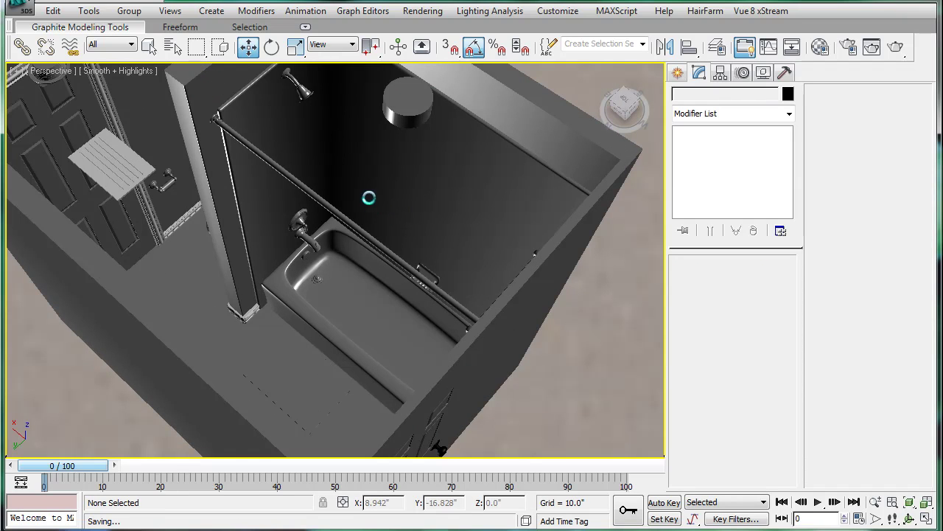
{"action": "middle_click_drag", "start_coordinate": [371, 191], "coordinate": [355, 292], "text": "alt"}
{"action": "scroll", "coordinate": [410, 249], "scroll_direction": "down", "scroll_amount": 4}
{"action": "scroll", "coordinate": [385, 267], "scroll_direction": "up", "scroll_amount": 5}
{"action": "scroll", "coordinate": [349, 261], "scroll_direction": "down", "scroll_amount": 3}
{"action": "scroll", "coordinate": [330, 250], "scroll_direction": "down", "scroll_amount": 5}
{"action": "scroll", "coordinate": [204, 219], "scroll_direction": "up", "scroll_amount": 8}
{"action": "scroll", "coordinate": [205, 220], "scroll_direction": "up", "scroll_amount": 4}
{"action": "scroll", "coordinate": [219, 236], "scroll_direction": "down", "scroll_amount": 2}
{"action": "middle_click_drag", "start_coordinate": [243, 259], "coordinate": [307, 258]}
{"action": "scroll", "coordinate": [375, 258], "scroll_direction": "down", "scroll_amount": 4}
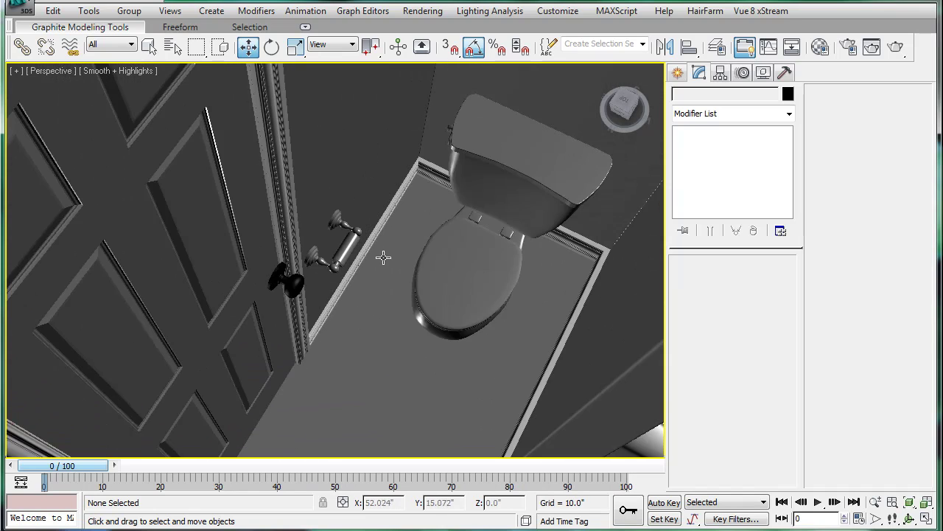
Step: Inspect the door knob, door trim and wall-mounted toilet paper holder up close
{"action": "middle_click_drag", "start_coordinate": [375, 258], "coordinate": [314, 251], "text": "alt"}
{"action": "scroll", "coordinate": [315, 251], "scroll_direction": "down", "scroll_amount": 4}
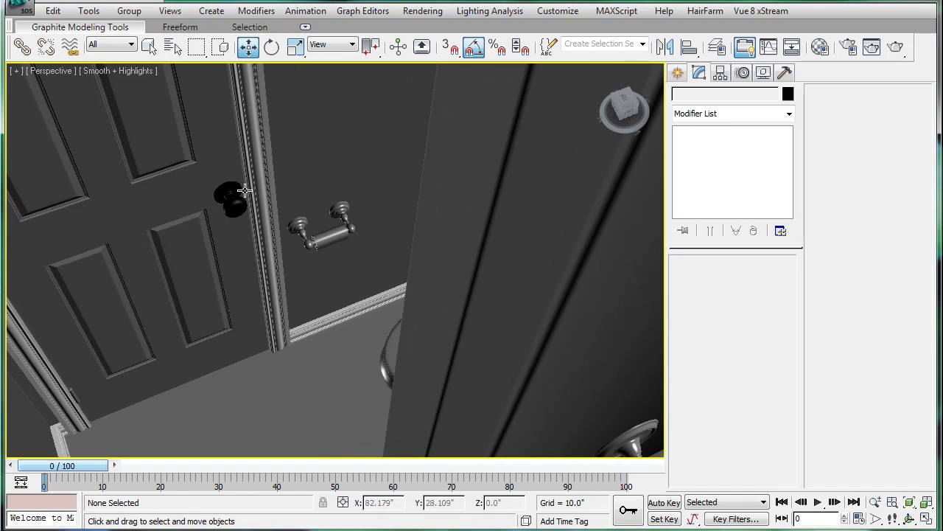
{"action": "middle_click_drag", "start_coordinate": [245, 173], "coordinate": [375, 259], "text": "alt"}
{"action": "scroll", "coordinate": [375, 259], "scroll_direction": "up", "scroll_amount": 4}
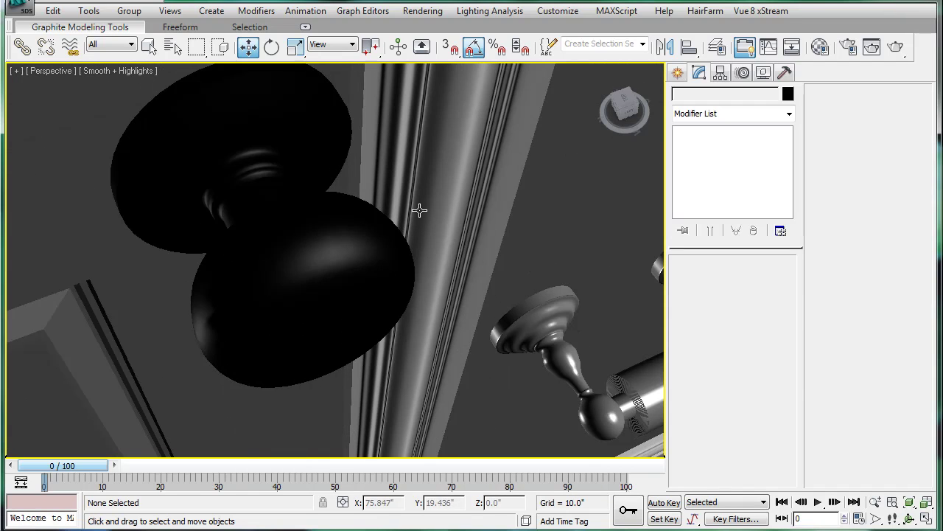
{"action": "scroll", "coordinate": [420, 210], "scroll_direction": "down", "scroll_amount": 5}
{"action": "scroll", "coordinate": [432, 268], "scroll_direction": "up", "scroll_amount": 6}
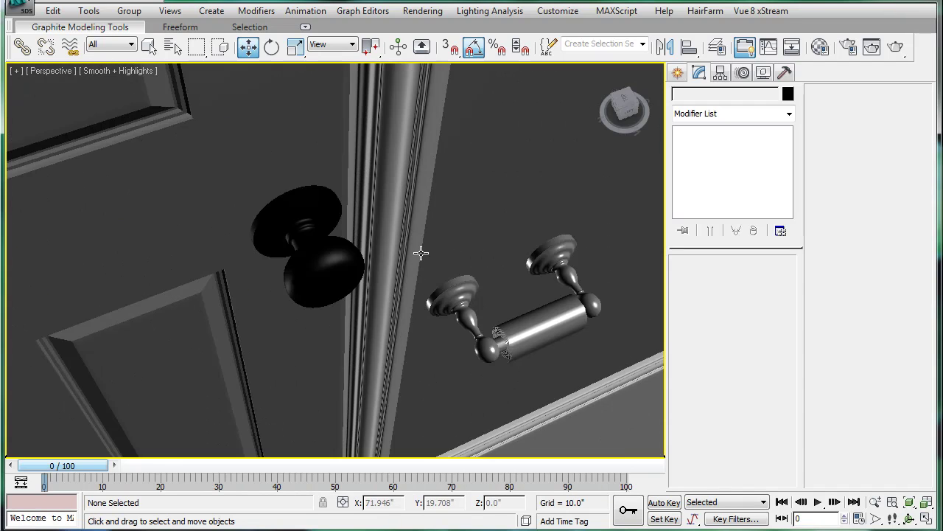
{"action": "scroll", "coordinate": [421, 253], "scroll_direction": "down", "scroll_amount": 6}
{"action": "middle_click_drag", "start_coordinate": [421, 272], "coordinate": [331, 213]}
{"action": "scroll", "coordinate": [425, 273], "scroll_direction": "down", "scroll_amount": 3}
{"action": "scroll", "coordinate": [418, 243], "scroll_direction": "up", "scroll_amount": 3}
{"action": "middle_click_drag", "start_coordinate": [426, 274], "coordinate": [323, 256]}
{"action": "scroll", "coordinate": [331, 280], "scroll_direction": "down", "scroll_amount": 3}
{"action": "scroll", "coordinate": [324, 266], "scroll_direction": "up", "scroll_amount": 3}
Step: Examine the overall layout of the bathroom and its fixtures from outside and above
{"action": "middle_click_drag", "start_coordinate": [240, 235], "coordinate": [393, 283], "text": "alt"}
{"action": "scroll", "coordinate": [377, 238], "scroll_direction": "down", "scroll_amount": 5}
{"action": "scroll", "coordinate": [420, 260], "scroll_direction": "up", "scroll_amount": 4}
{"action": "scroll", "coordinate": [416, 256], "scroll_direction": "down", "scroll_amount": 4}
{"action": "scroll", "coordinate": [430, 297], "scroll_direction": "up", "scroll_amount": 3}
{"action": "scroll", "coordinate": [417, 268], "scroll_direction": "down", "scroll_amount": 3}
{"action": "scroll", "coordinate": [419, 272], "scroll_direction": "down", "scroll_amount": 2}
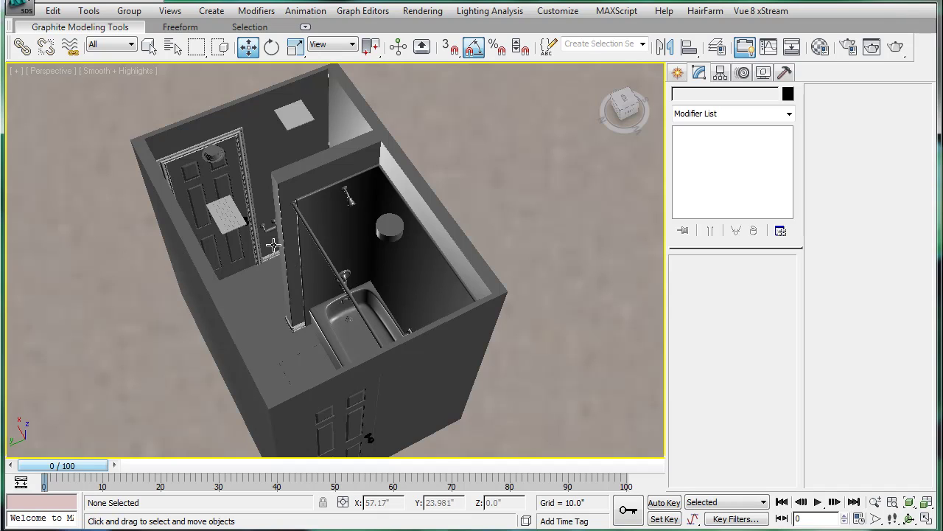
{"action": "middle_click_drag", "start_coordinate": [291, 257], "coordinate": [244, 269], "text": "alt"}
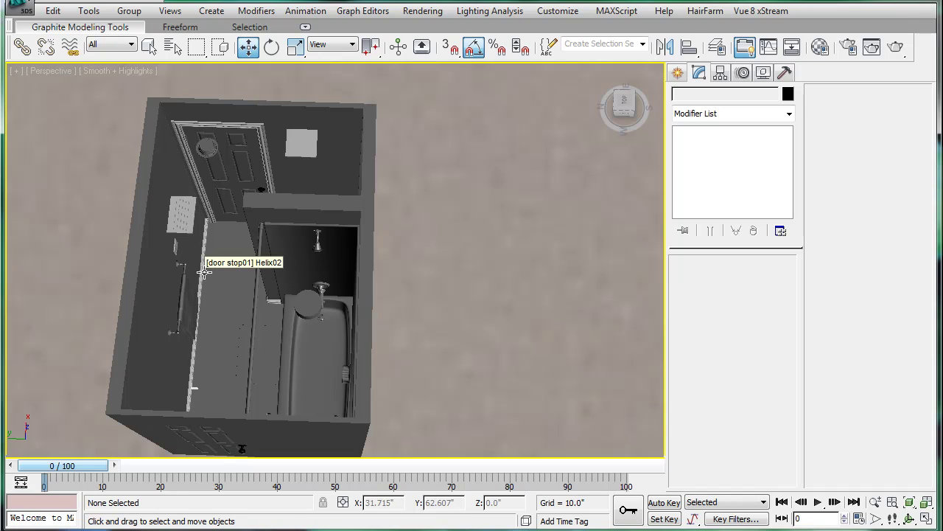
Step: Test-render a close perspective view of the toilet paper holder, cancel the render before completion and close the render window
{"action": "scroll", "coordinate": [323, 256], "scroll_direction": "up", "scroll_amount": 5}
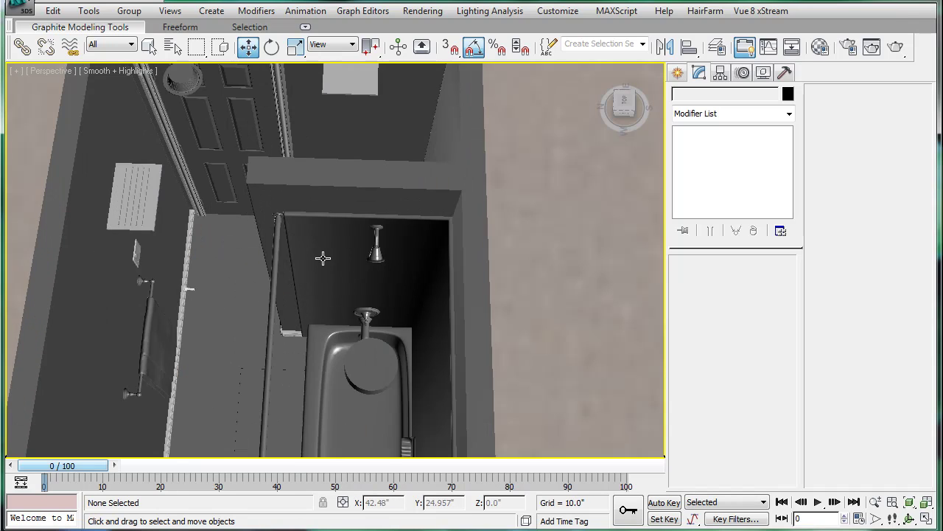
{"action": "middle_click_drag", "start_coordinate": [337, 205], "coordinate": [493, 375], "text": "alt"}
{"action": "left_click", "coordinate": [894, 49]}
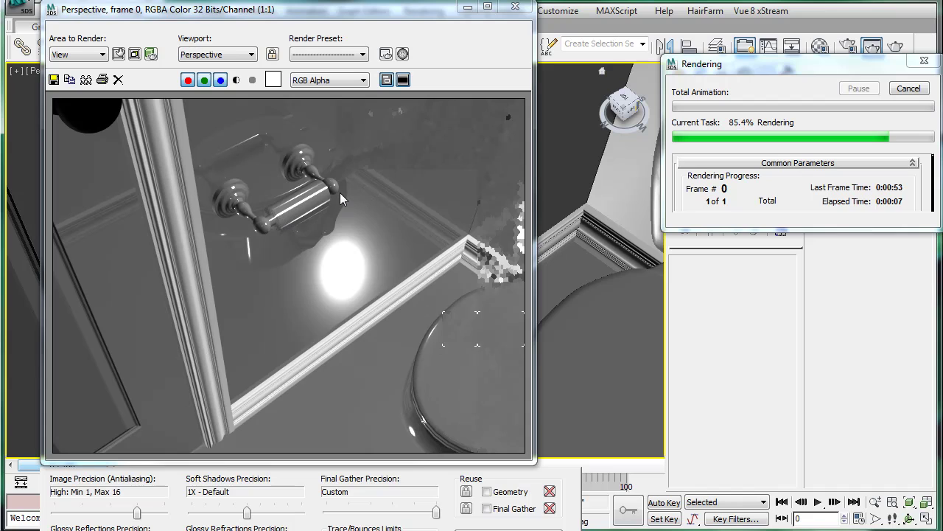
{"action": "left_click", "coordinate": [908, 88]}
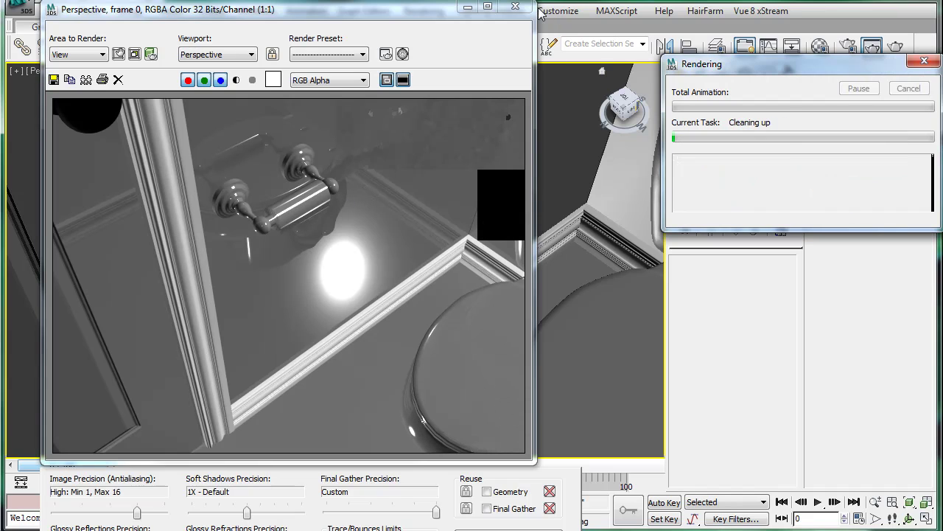
{"action": "left_click", "coordinate": [516, 7]}
{"action": "middle_click_drag", "start_coordinate": [403, 263], "coordinate": [364, 257]}
{"action": "scroll", "coordinate": [383, 260], "scroll_direction": "down", "scroll_amount": 3}
{"action": "scroll", "coordinate": [413, 243], "scroll_direction": "up", "scroll_amount": 2}
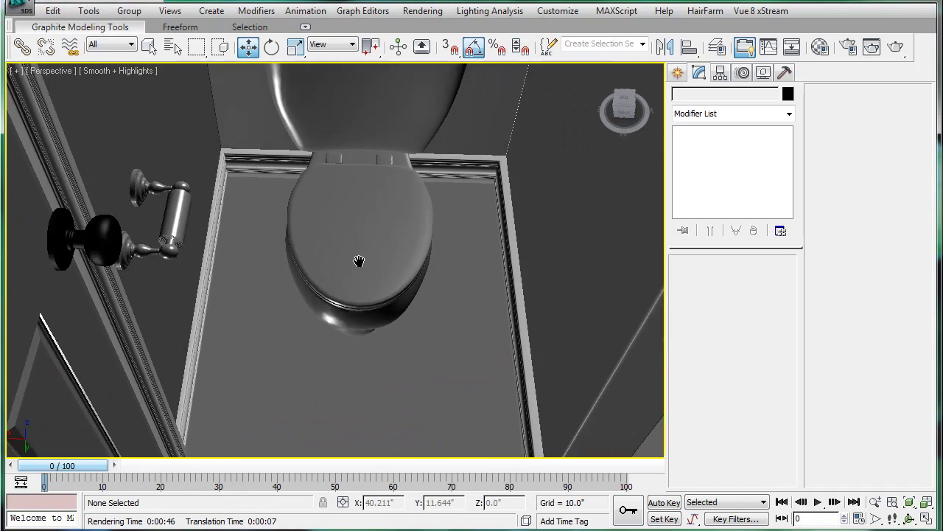